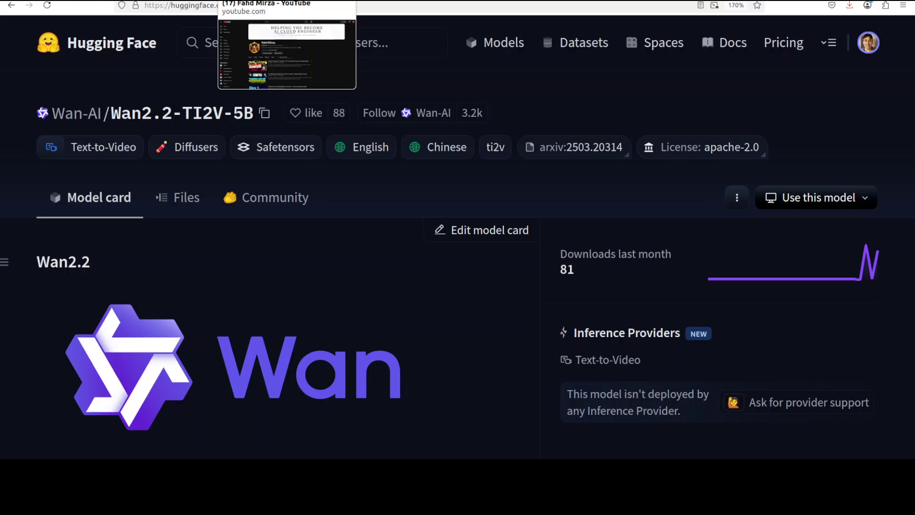
Step: Switch to the YouTube tab showing the channel's wan2.1 video results
{"action": "key", "text": "ctrl+Tab"}
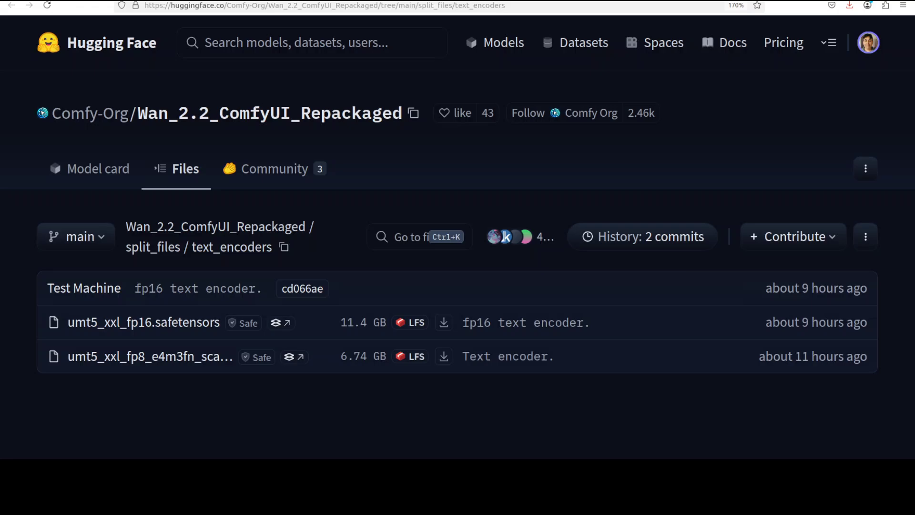
Step: Verify the fp8 umt5_xxl text encoder already exists in ComfyUI's models/text_encoders folder, cancelling the save
{"action": "right_click", "coordinate": [444, 357]}
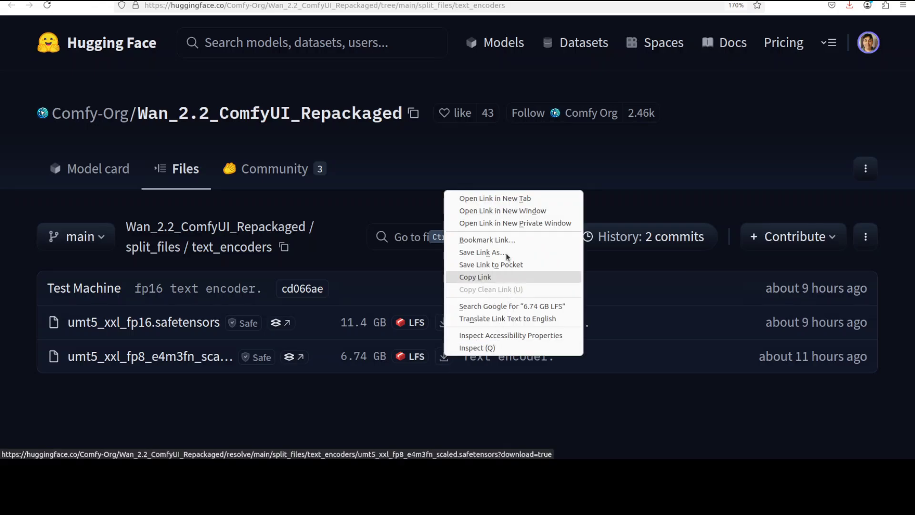
{"action": "left_click", "coordinate": [480, 252]}
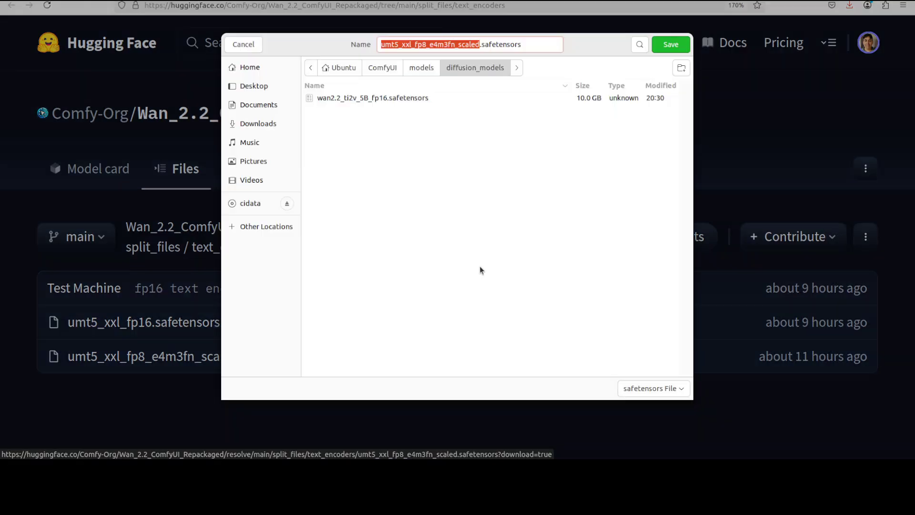
{"action": "left_click", "coordinate": [382, 69]}
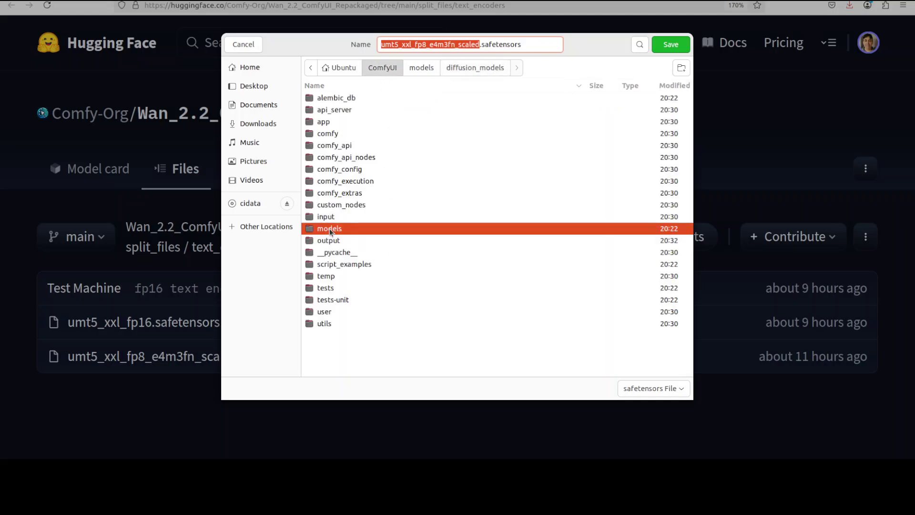
{"action": "double_click", "coordinate": [330, 229]}
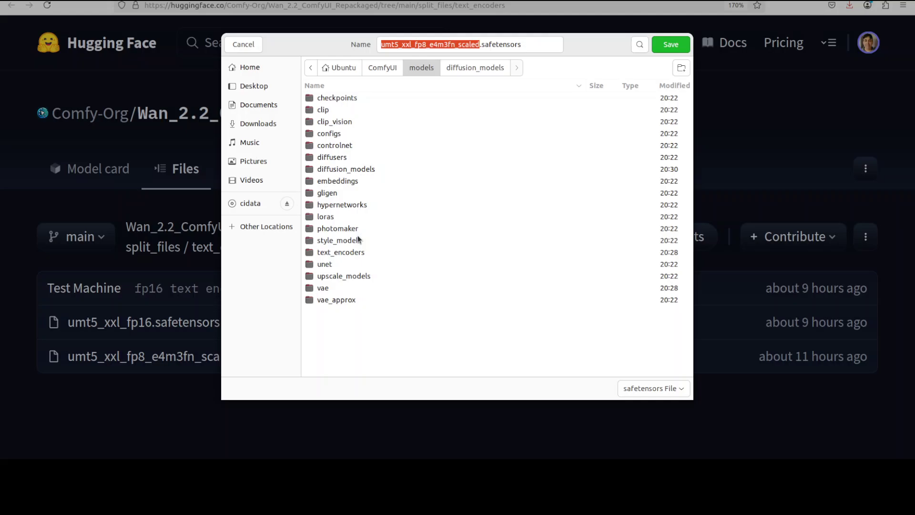
{"action": "double_click", "coordinate": [354, 252]}
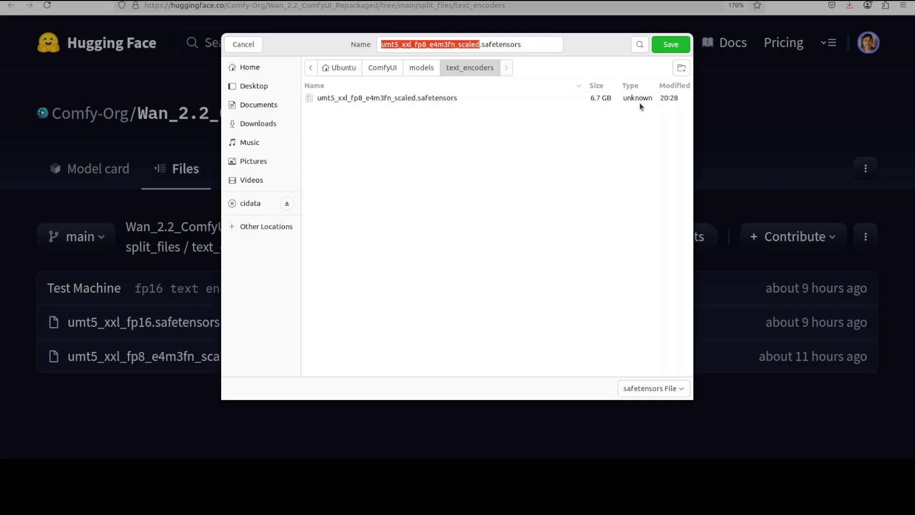
{"action": "left_click", "coordinate": [243, 44]}
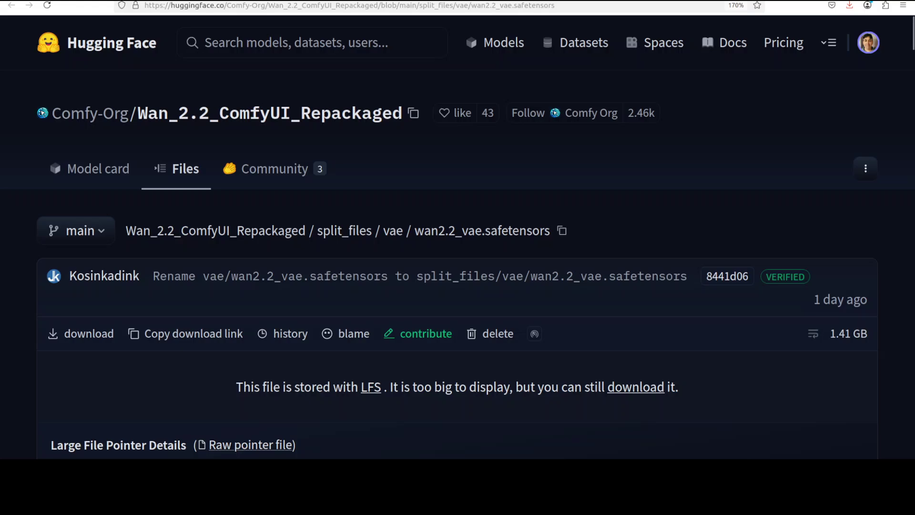
Step: Verify wan2.2_vae.safetensors already exists in ComfyUI's models/vae folder, cancelling the save
{"action": "right_click", "coordinate": [95, 338]}
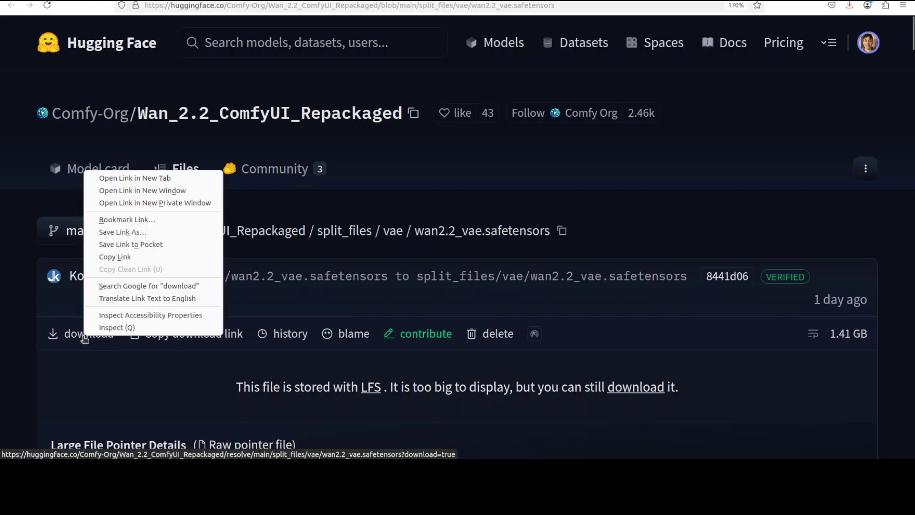
{"action": "left_click", "coordinate": [143, 232]}
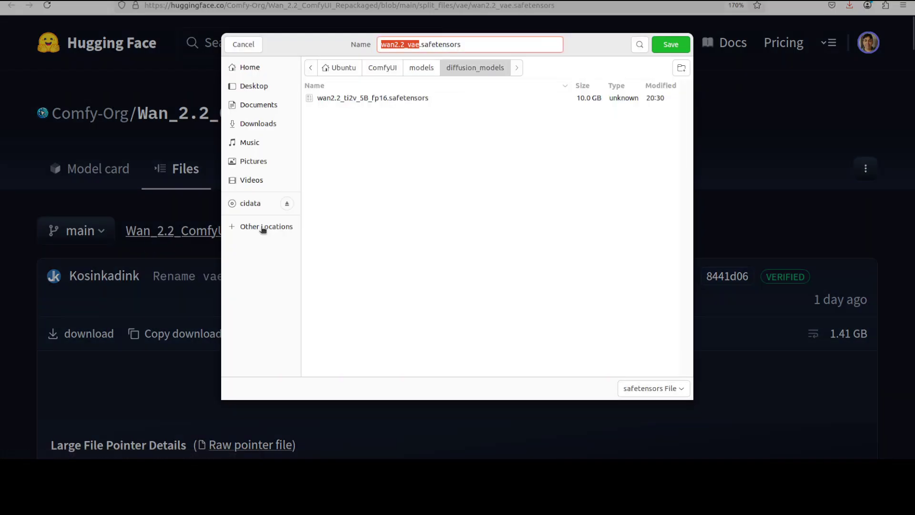
{"action": "left_click", "coordinate": [420, 67]}
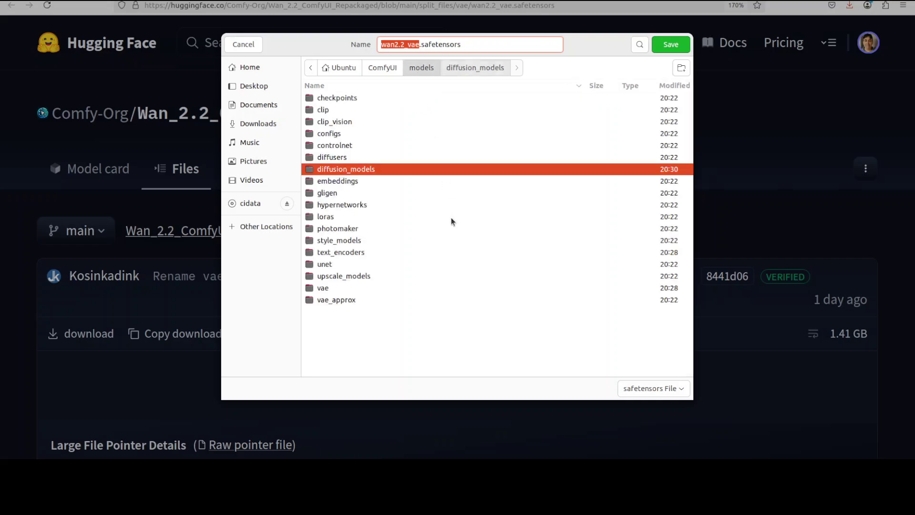
{"action": "double_click", "coordinate": [325, 287]}
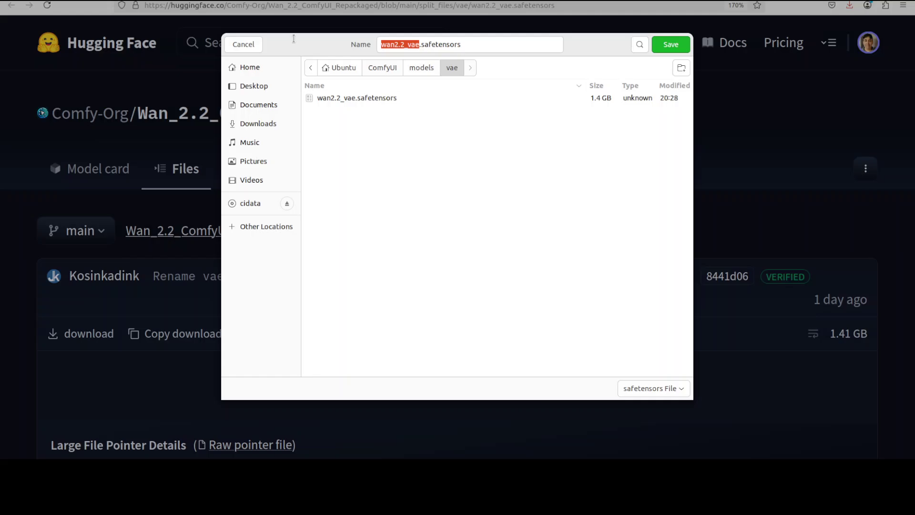
{"action": "left_click", "coordinate": [251, 45]}
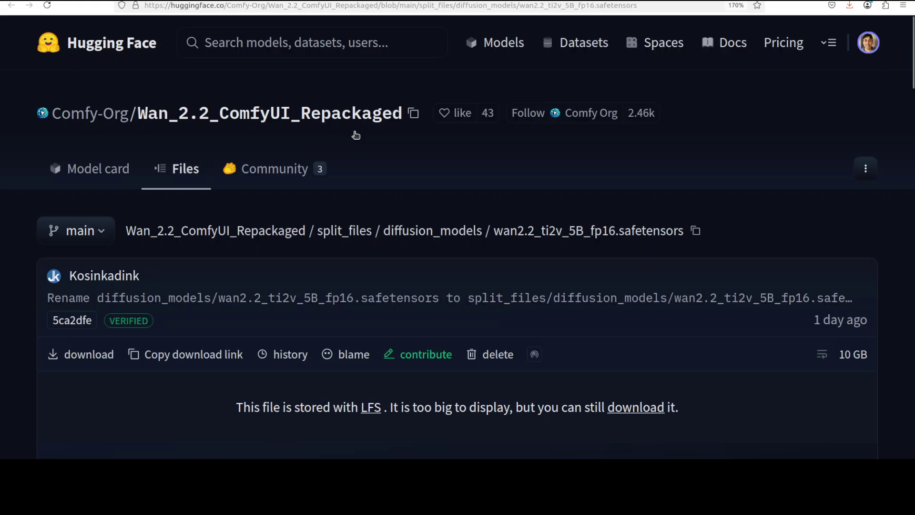
Step: Verify wan2.2_ti2v_5B_fp16.safetensors already exists in ComfyUI's models/diffusion_models folder, cancelling the save
{"action": "right_click", "coordinate": [86, 355]}
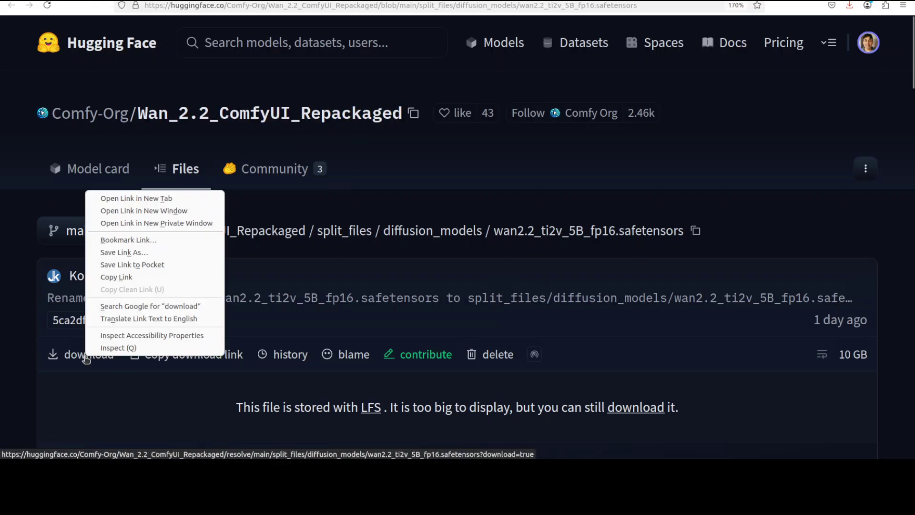
{"action": "left_click", "coordinate": [156, 252]}
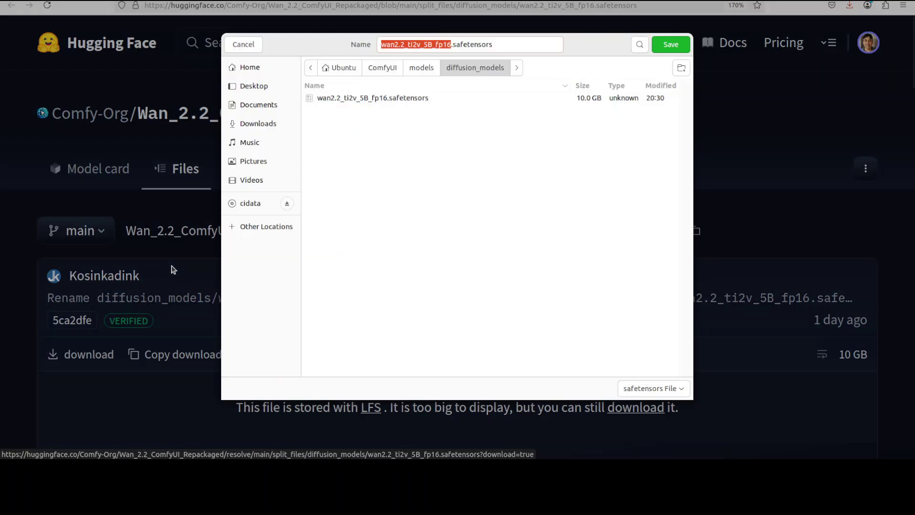
{"action": "left_click", "coordinate": [414, 69]}
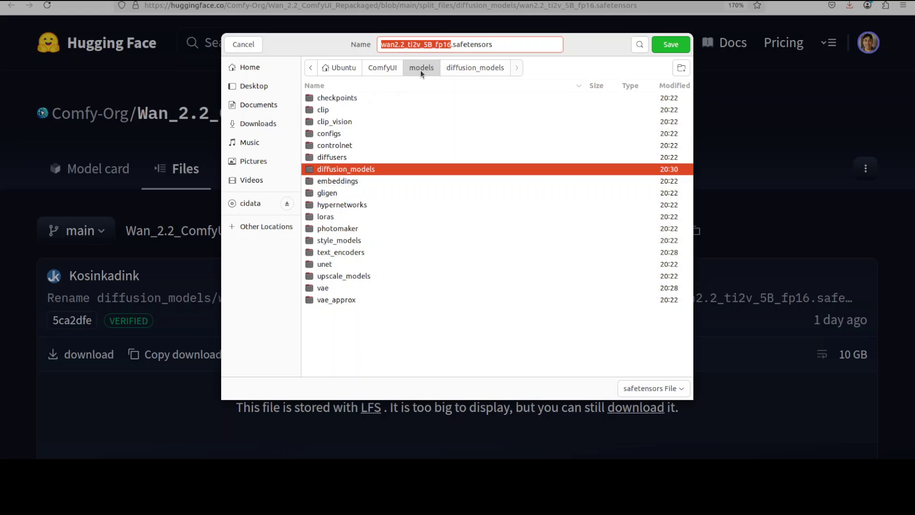
{"action": "left_click", "coordinate": [461, 70]}
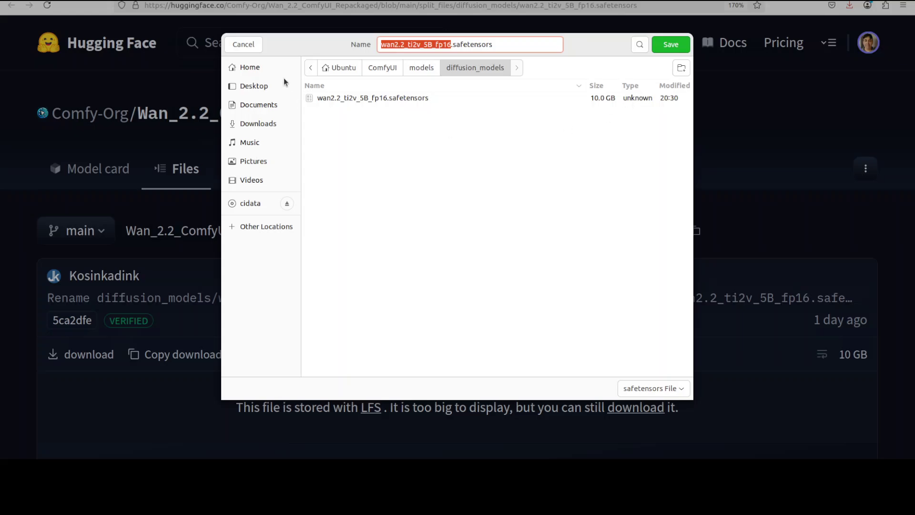
{"action": "left_click", "coordinate": [242, 44]}
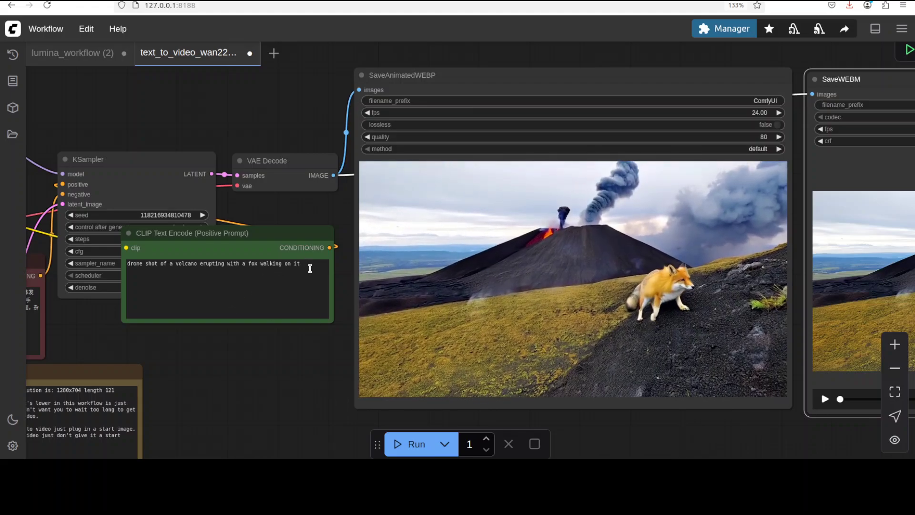
Step: Paste the steam-powered car, red dune and two moons prompt over the volcano text and run it
{"action": "left_click", "coordinate": [203, 281]}
{"action": "key", "text": "ctrl+a"}
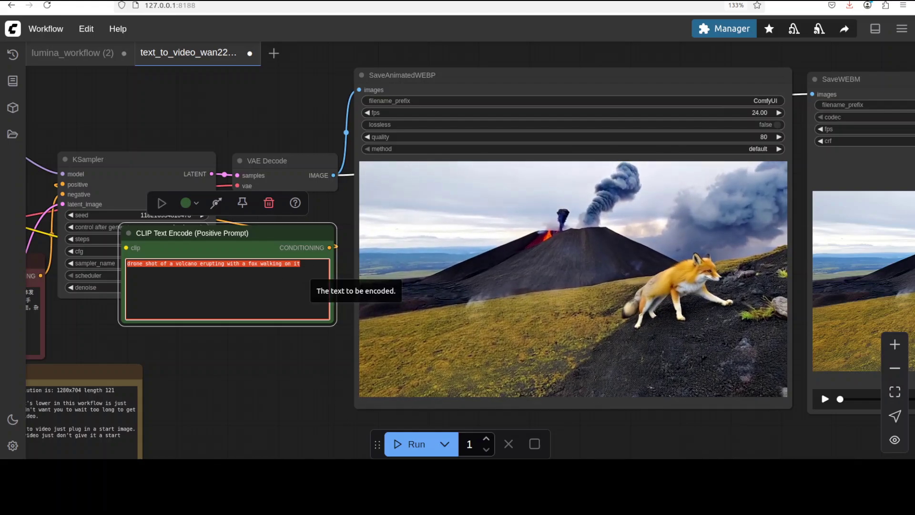
{"action": "type", "text": "A vintage steam-powered car speeds across a red sand dune at sunset, kicking up dust under a sky filled with two moons, while ancient ruins peek through the eroded cliffs in the distance."}
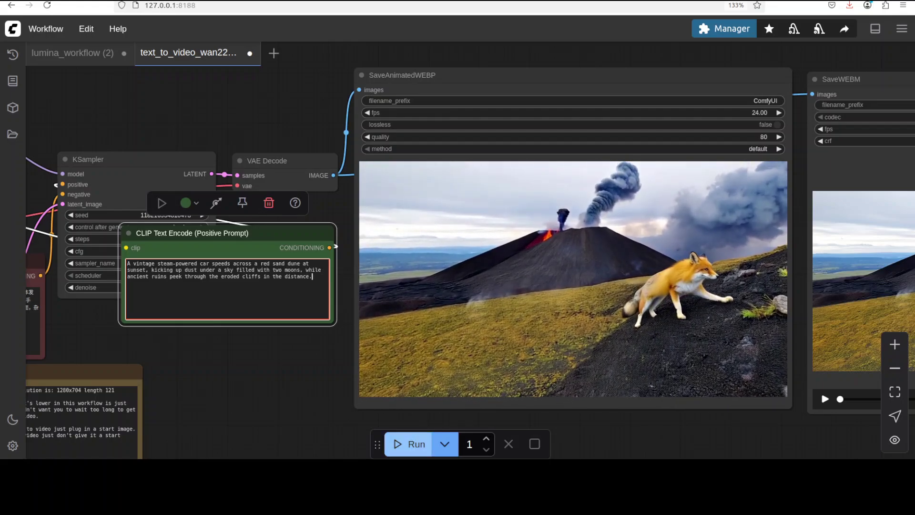
{"action": "left_click", "coordinate": [417, 444]}
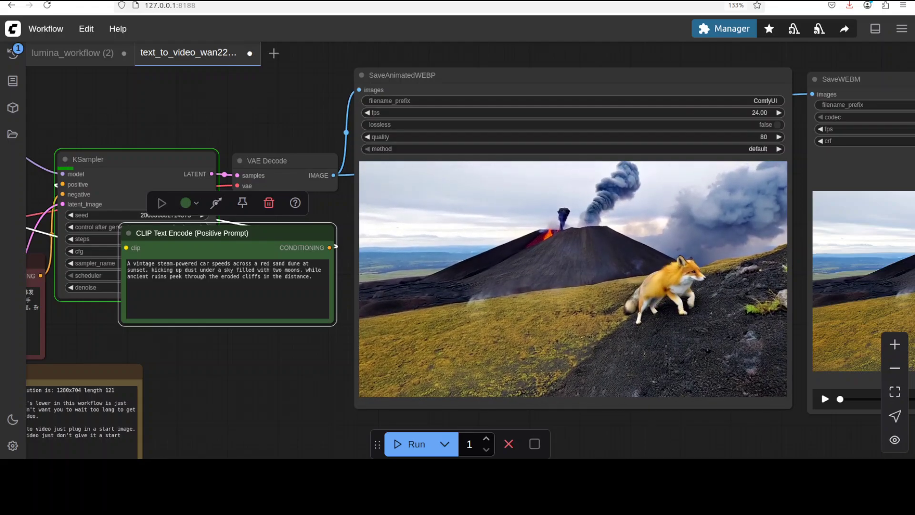
Step: Move the CLIP Text Encode node below KSampler and check GPU usage with nvidia-smi
{"action": "left_click_drag", "start_coordinate": [303, 235], "coordinate": [326, 337]}
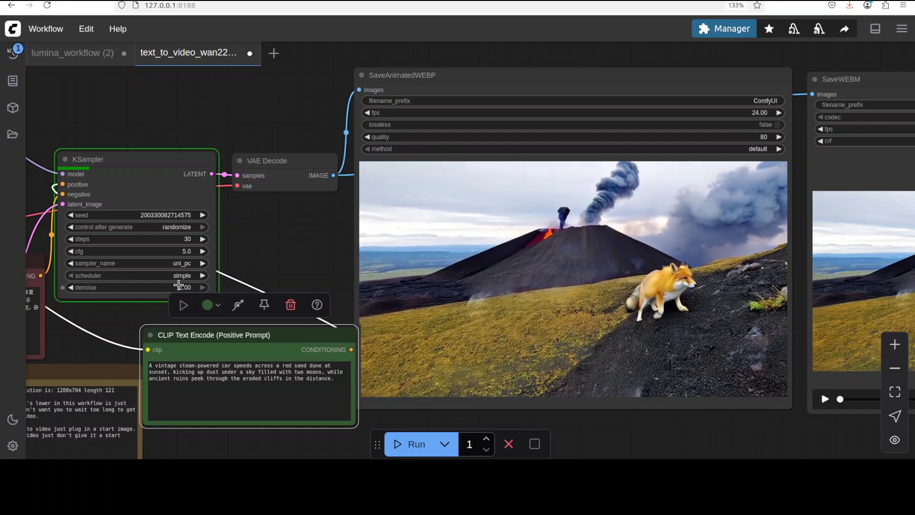
{"action": "mouse_move", "coordinate": [178, 285]}
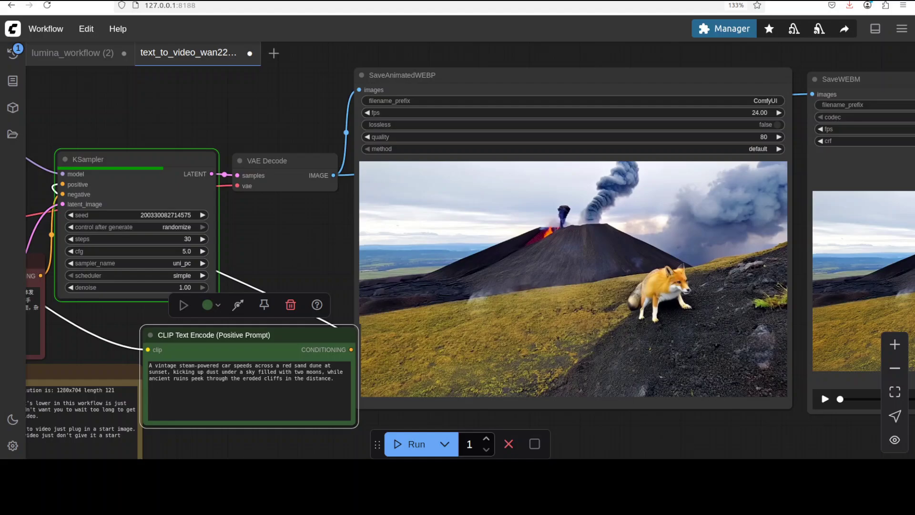
{"action": "left_click", "coordinate": [9, 93]}
{"action": "key", "text": "Return"}
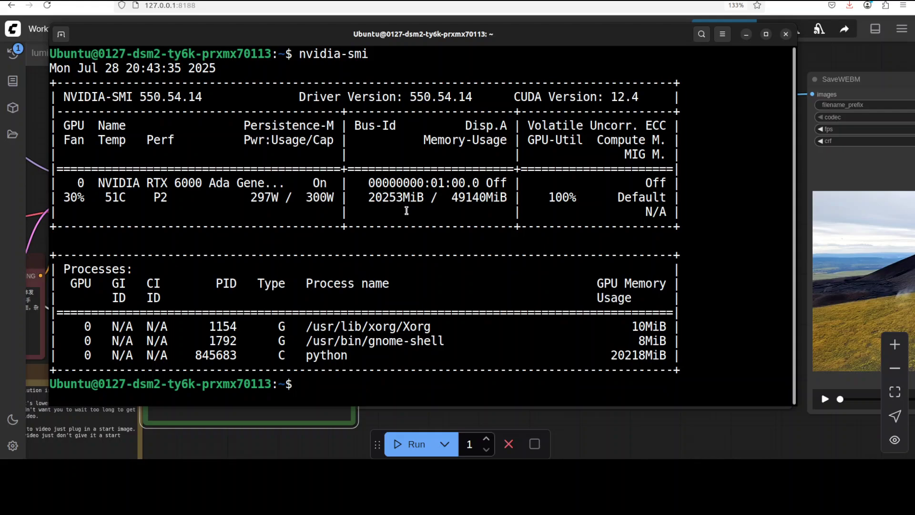
Step: Minimize the terminal to return to the ComfyUI workflow
{"action": "left_click", "coordinate": [746, 35]}
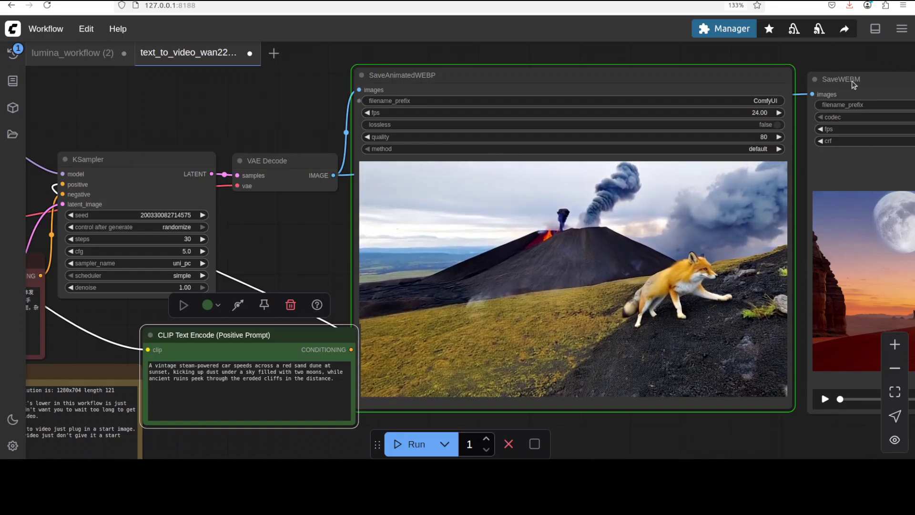
Step: Drag the SaveWEBM node to the right, clear of the SaveAnimatedWEBP preview
{"action": "left_click_drag", "start_coordinate": [839, 78], "coordinate": [612, 78]}
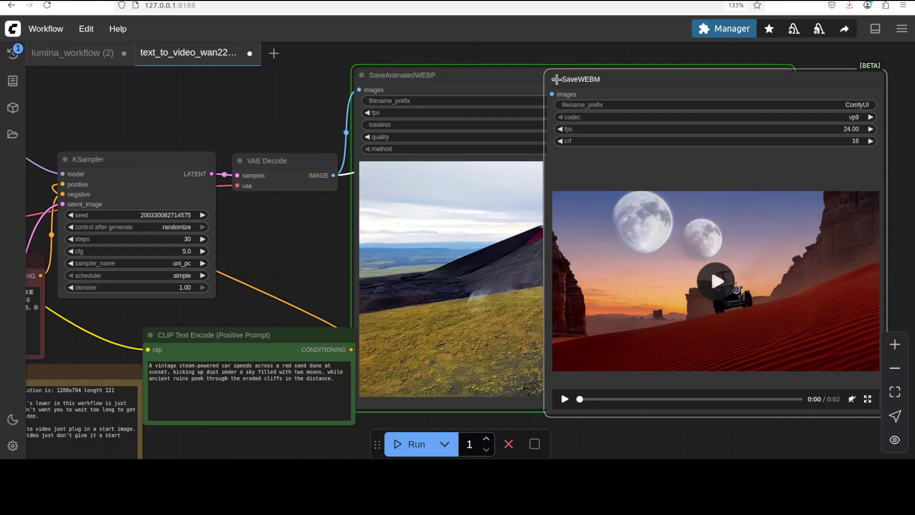
{"action": "left_click_drag", "start_coordinate": [556, 79], "coordinate": [388, 70]}
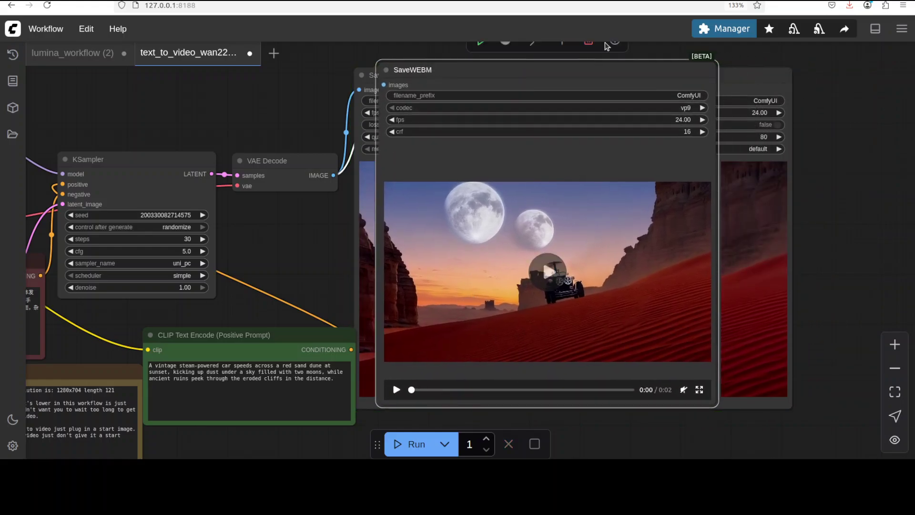
{"action": "left_click_drag", "start_coordinate": [546, 63], "coordinate": [889, 57]}
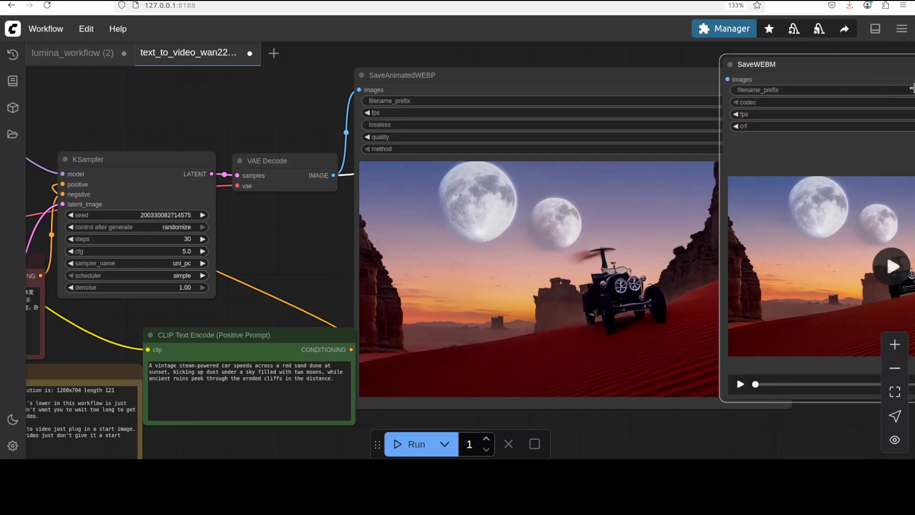
{"action": "mouse_move", "coordinate": [911, 87]}
{"action": "left_mouse_down"}
{"action": "mouse_move", "coordinate": [914, 109]}
{"action": "mouse_move", "coordinate": [903, 98]}
{"action": "left_mouse_up"}
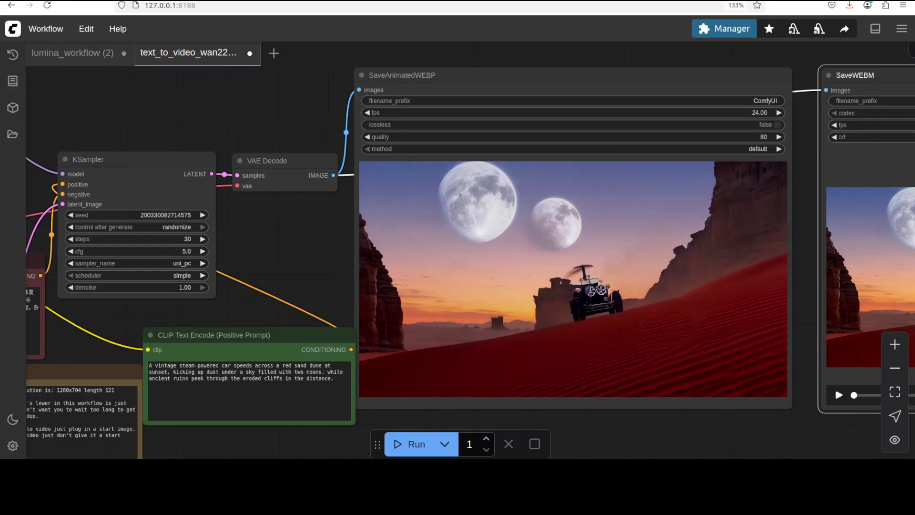
Step: Open the image_to_video_wan22_5B.json workflow from Downloads
{"action": "left_click", "coordinate": [46, 28]}
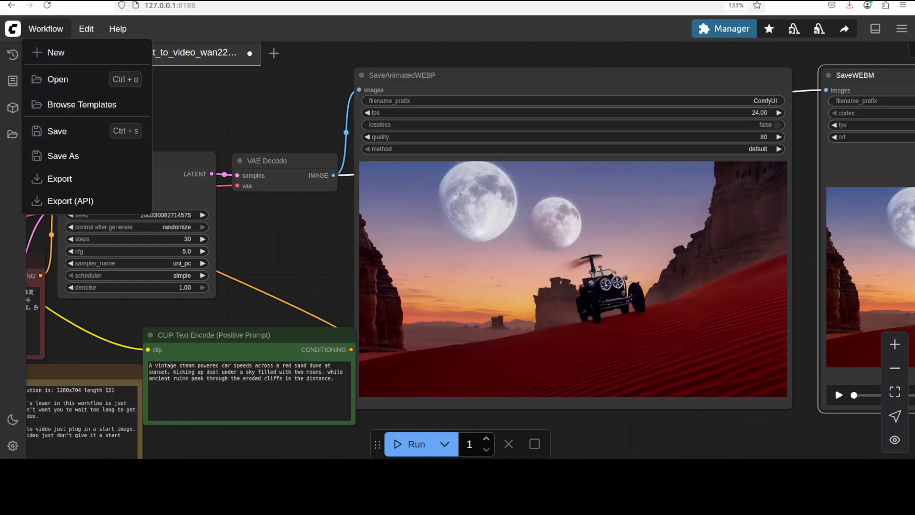
{"action": "left_click", "coordinate": [57, 79]}
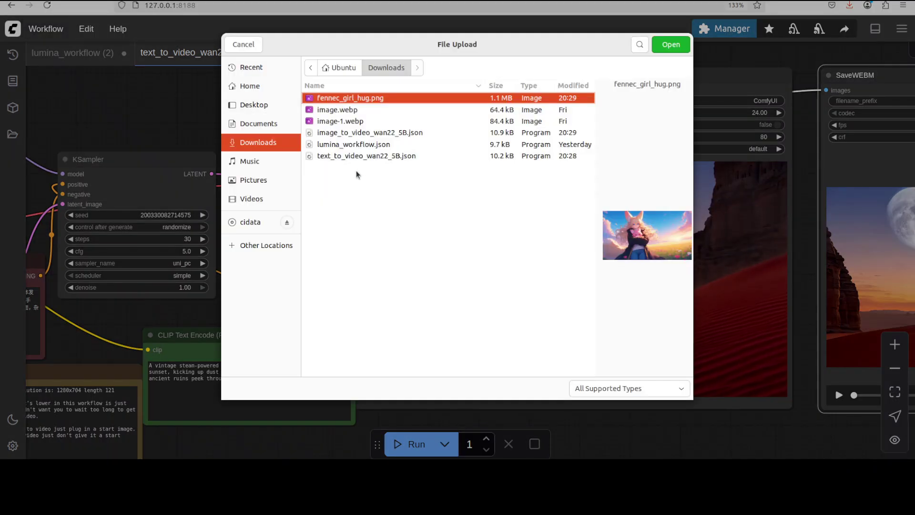
{"action": "left_click", "coordinate": [335, 134]}
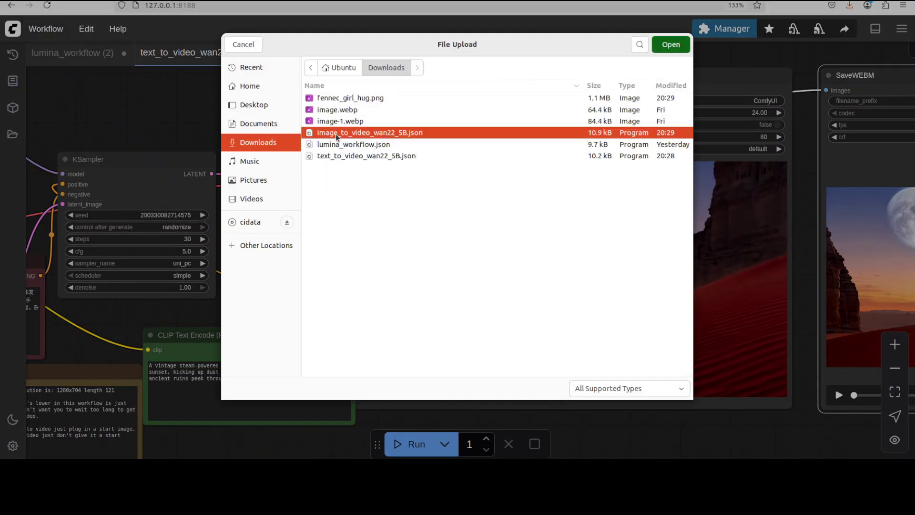
{"action": "double_click", "coordinate": [335, 133]}
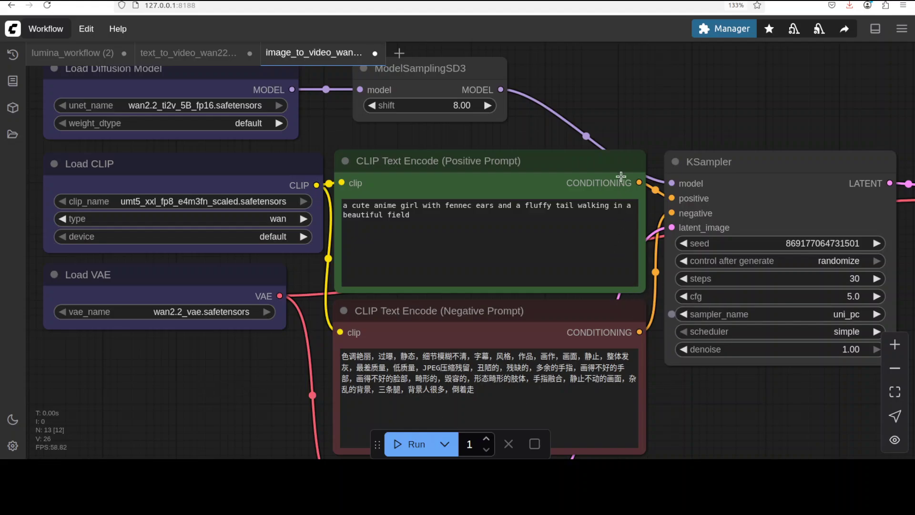
{"action": "scroll", "coordinate": [690, 305], "scroll_direction": "down", "scroll_amount": 4}
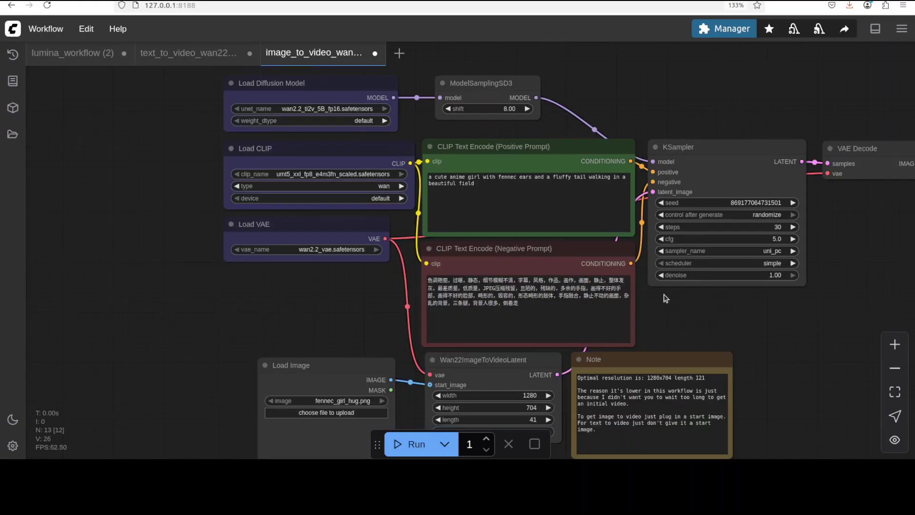
{"action": "scroll", "coordinate": [665, 299], "scroll_direction": "down", "scroll_amount": 3}
{"action": "scroll", "coordinate": [666, 299], "scroll_direction": "right", "scroll_amount": 3}
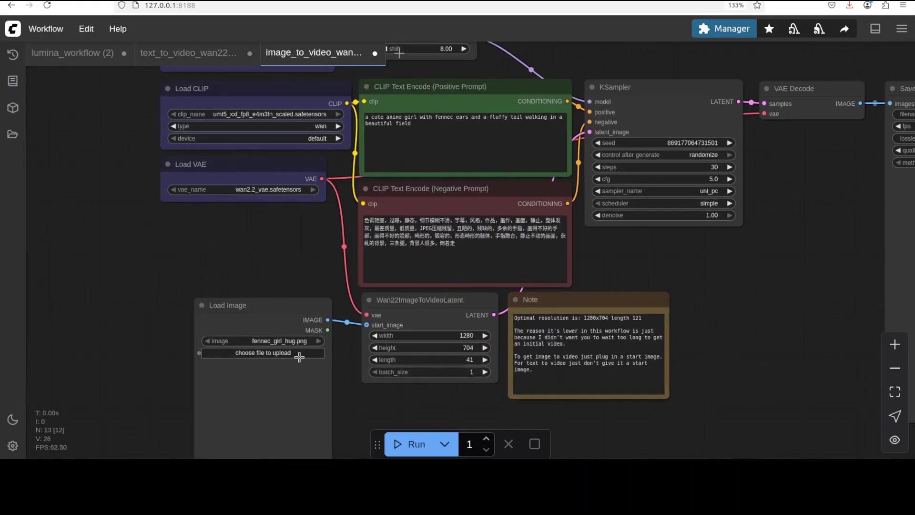
Step: Preview fennec_girl_hug.png from Downloads in Files, then return to ComfyUI
{"action": "key", "text": "alt+Tab"}
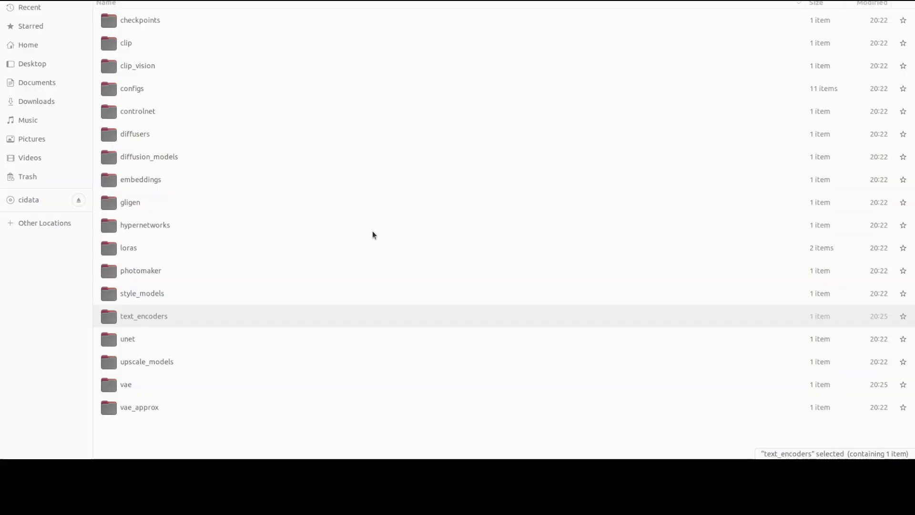
{"action": "left_click", "coordinate": [36, 101]}
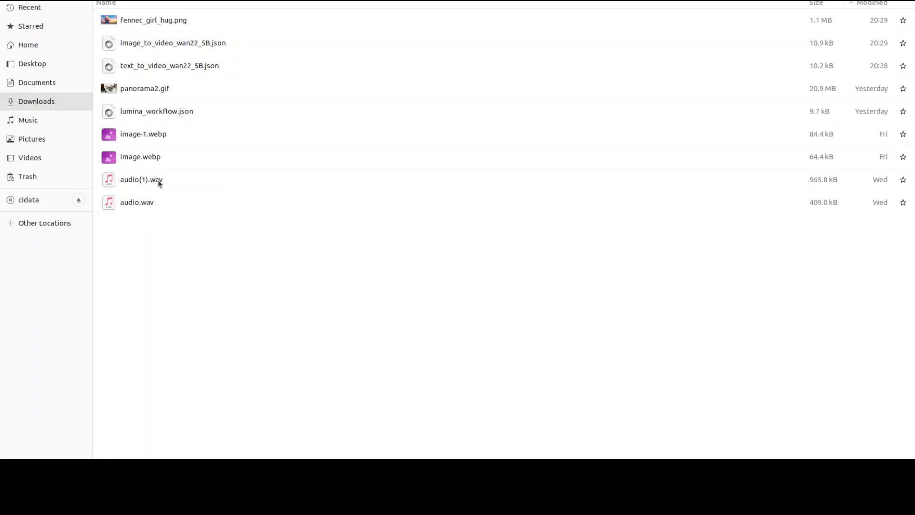
{"action": "double_click", "coordinate": [149, 20]}
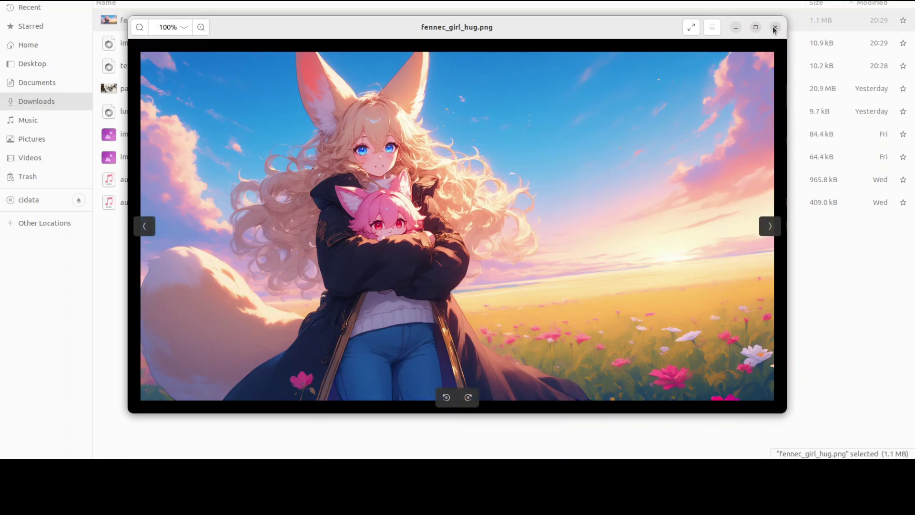
{"action": "left_click", "coordinate": [775, 27]}
{"action": "key", "text": "alt+Tab"}
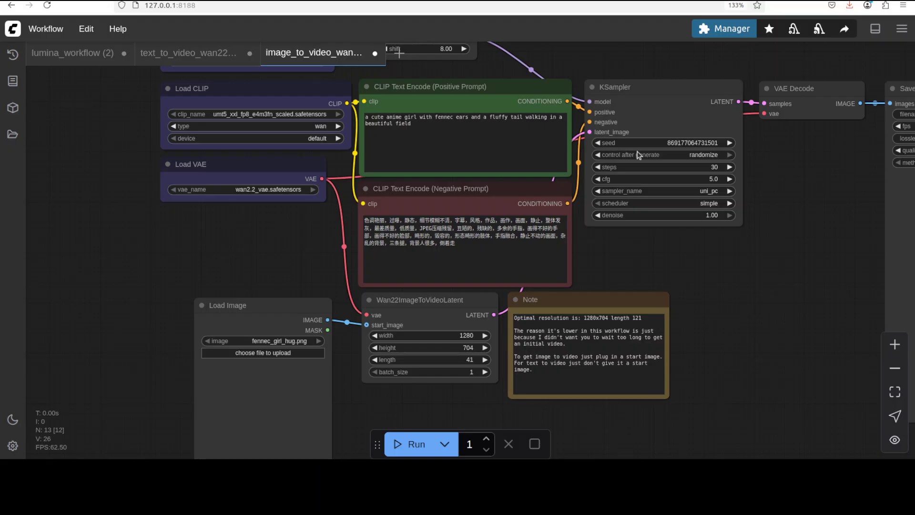
Step: Try running the workflow, dismiss the invalid-image error, and open the start-image upload
{"action": "left_click", "coordinate": [416, 444]}
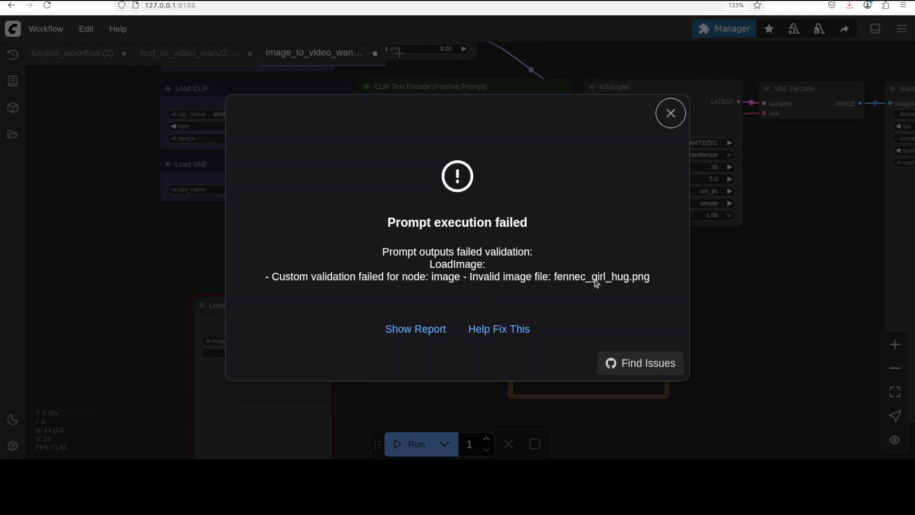
{"action": "left_click", "coordinate": [675, 117]}
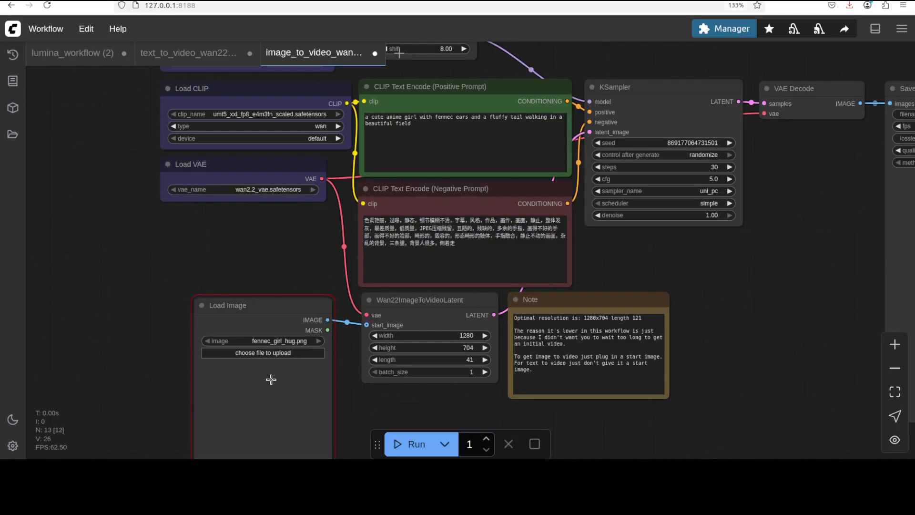
{"action": "left_click", "coordinate": [279, 341]}
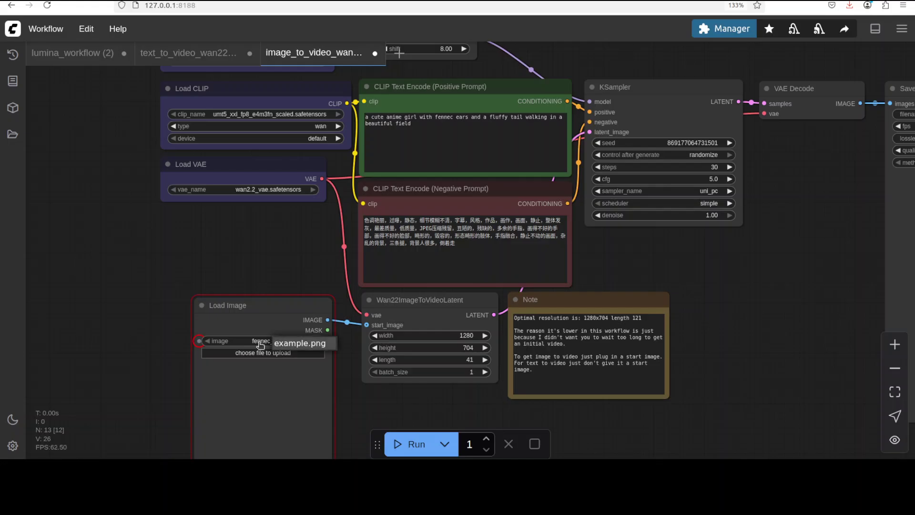
{"action": "left_click", "coordinate": [260, 341]}
Step: Upload fennec_girl_hug.png as the Load Image start image
{"action": "left_click", "coordinate": [251, 353]}
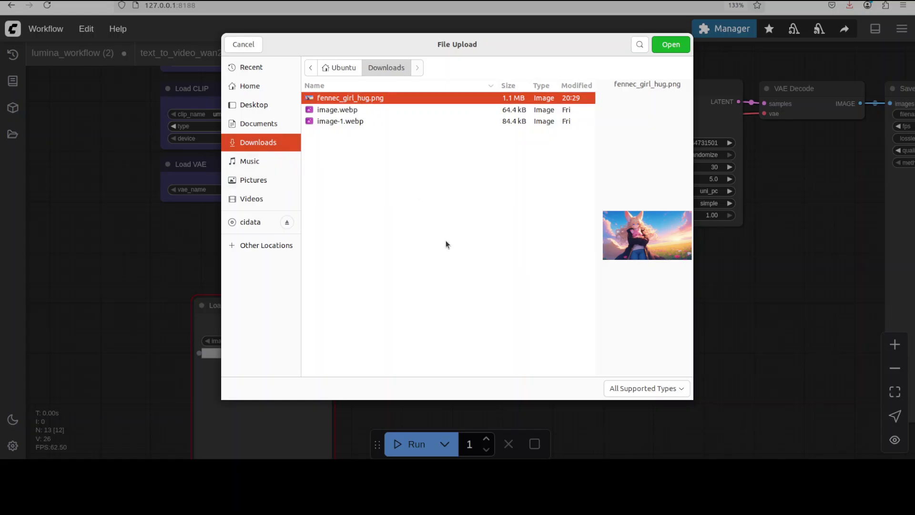
{"action": "key", "text": "Return"}
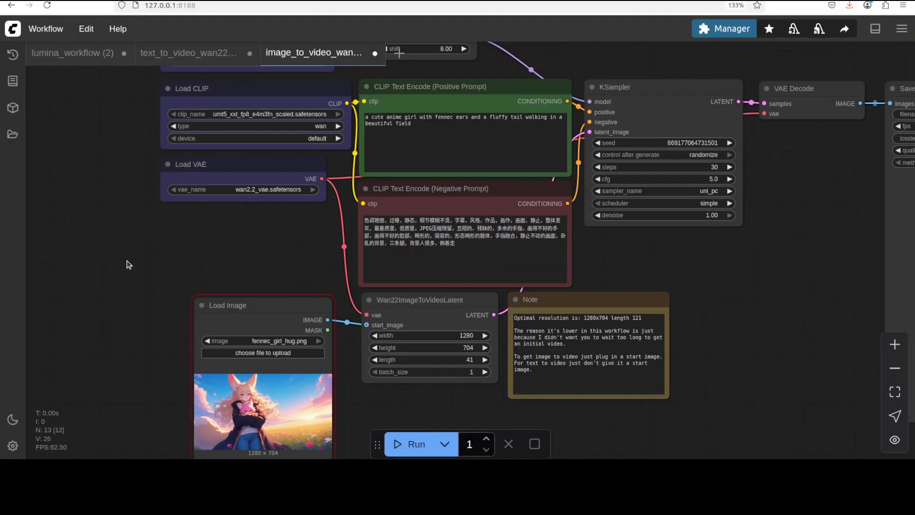
{"action": "scroll", "coordinate": [131, 225], "scroll_direction": "down", "scroll_amount": 4}
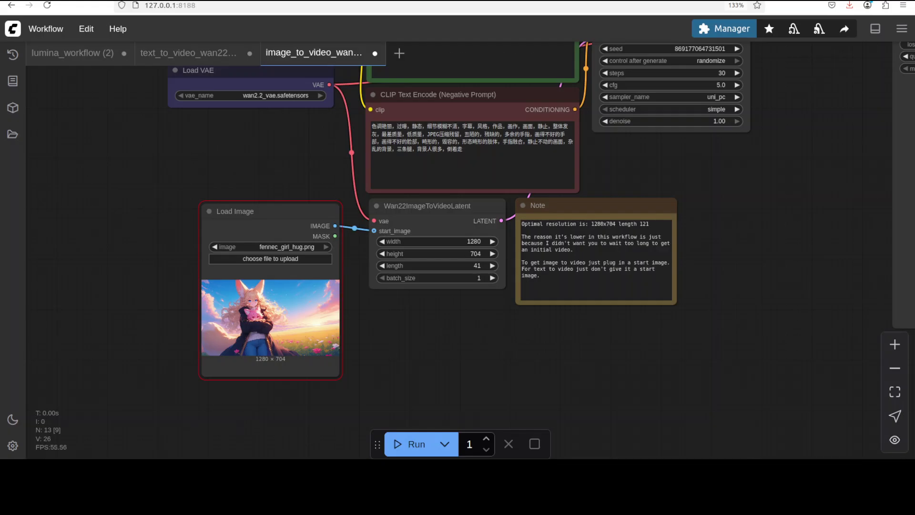
Step: Queue the workflow to begin generating the fennec-girl video
{"action": "key", "text": "ctrl+Return"}
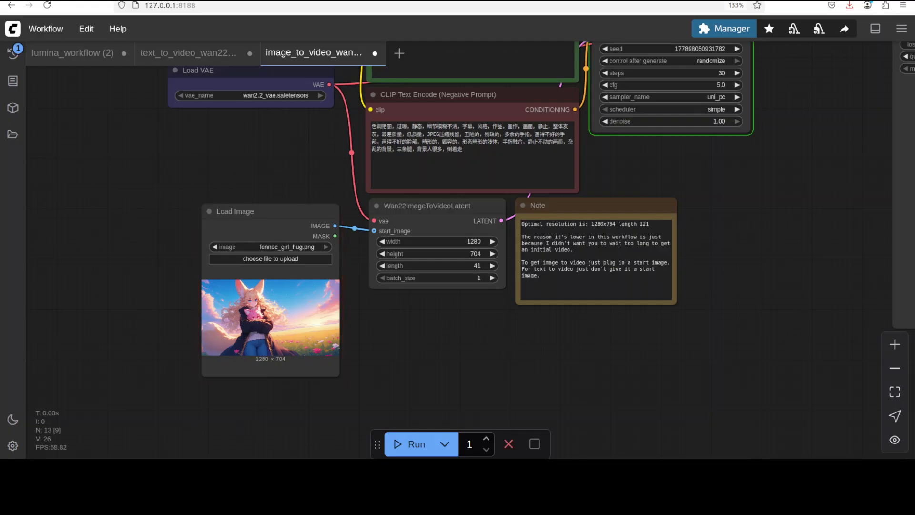
{"action": "scroll", "coordinate": [687, 245], "scroll_direction": "up", "scroll_amount": 7}
{"action": "scroll", "coordinate": [687, 246], "scroll_direction": "right", "scroll_amount": 4}
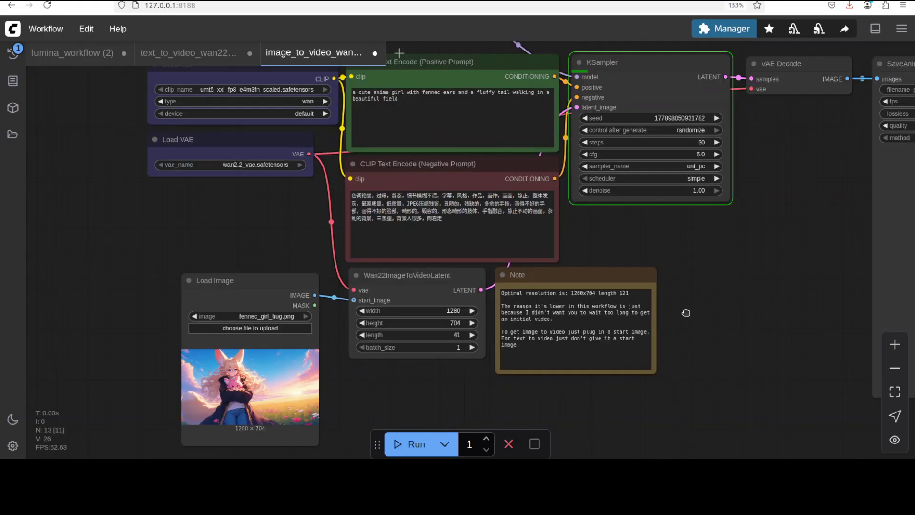
{"action": "scroll", "coordinate": [578, 331], "scroll_direction": "right", "scroll_amount": 3}
{"action": "scroll", "coordinate": [579, 331], "scroll_direction": "down", "scroll_amount": 1}
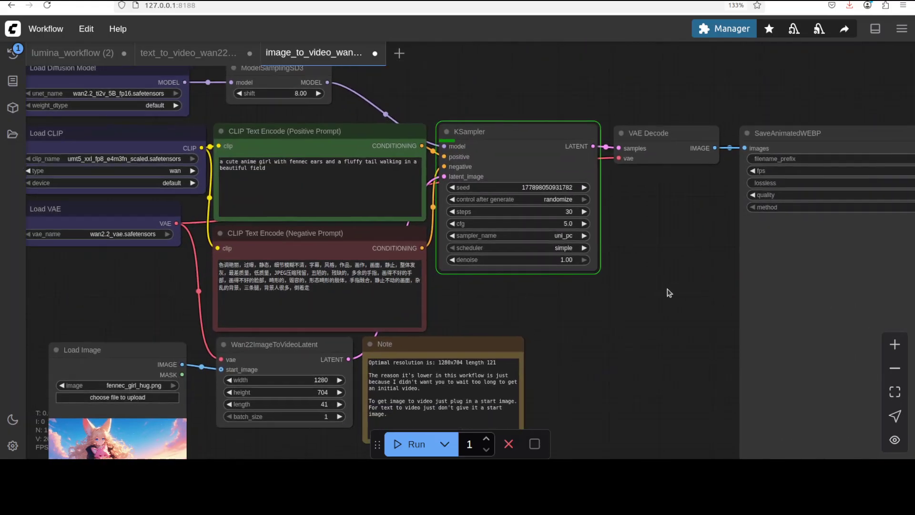
{"action": "scroll", "coordinate": [662, 259], "scroll_direction": "right", "scroll_amount": 7}
{"action": "scroll", "coordinate": [662, 260], "scroll_direction": "down", "scroll_amount": 2}
{"action": "scroll", "coordinate": [460, 249], "scroll_direction": "right", "scroll_amount": 3}
{"action": "scroll", "coordinate": [461, 250], "scroll_direction": "down", "scroll_amount": 1}
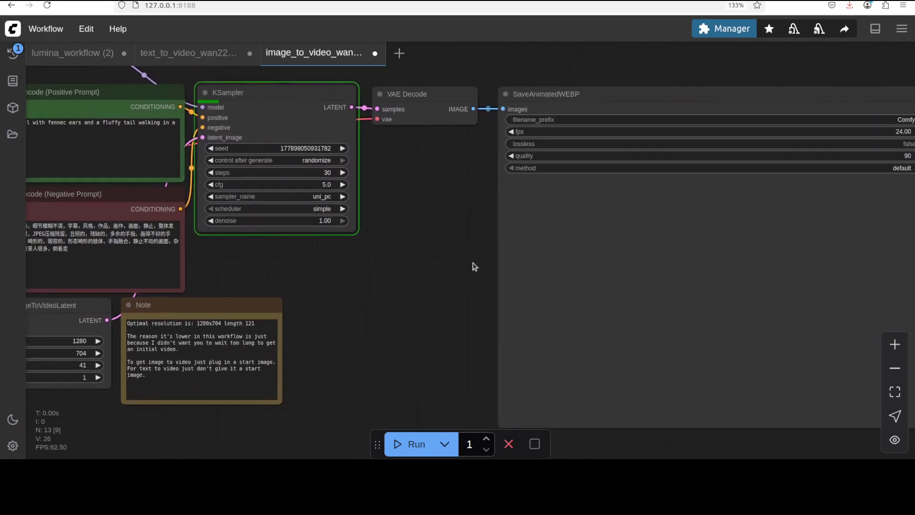
{"action": "scroll", "coordinate": [404, 262], "scroll_direction": "right", "scroll_amount": 3}
{"action": "scroll", "coordinate": [359, 259], "scroll_direction": "right", "scroll_amount": 1}
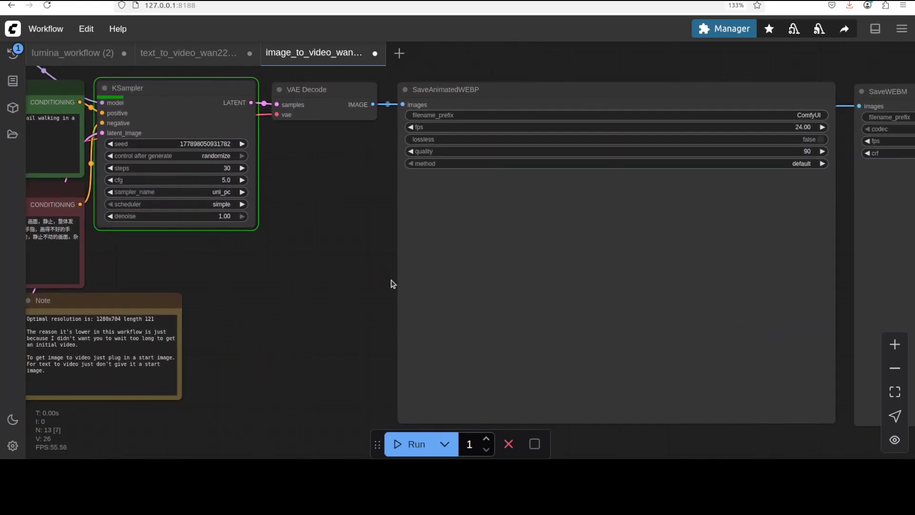
{"action": "scroll", "coordinate": [352, 281], "scroll_direction": "right", "scroll_amount": 1}
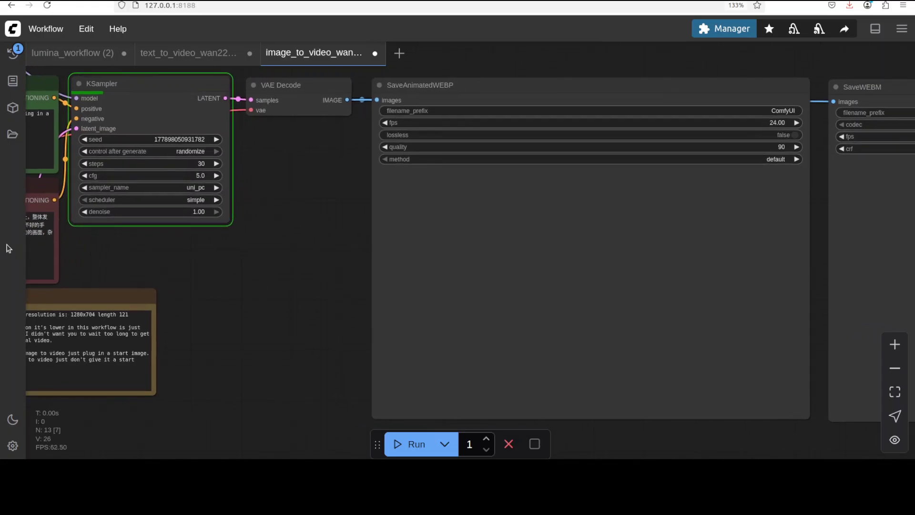
Step: Rerun nvidia-smi in the terminal, showing 21821 of 49140 MiB used at 100% utilisation
{"action": "key", "text": "alt+Tab"}
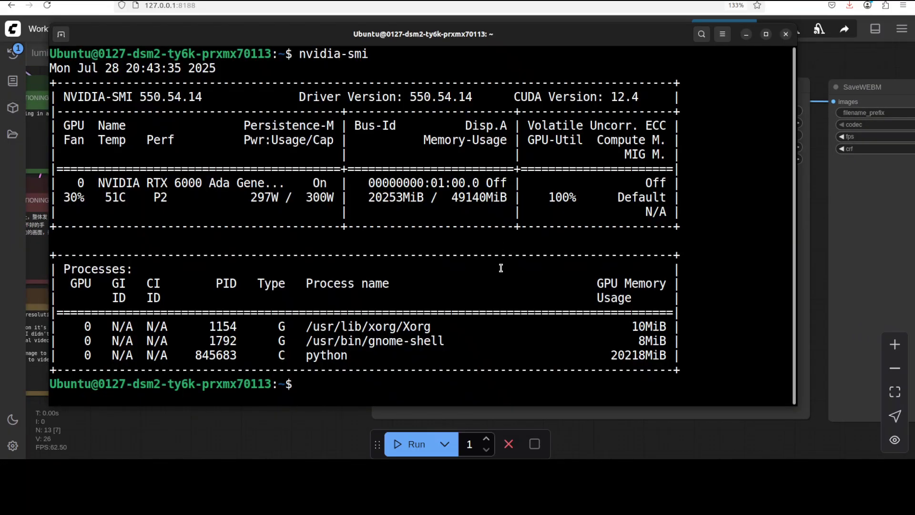
{"action": "key", "text": "Up"}
{"action": "key", "text": "Return"}
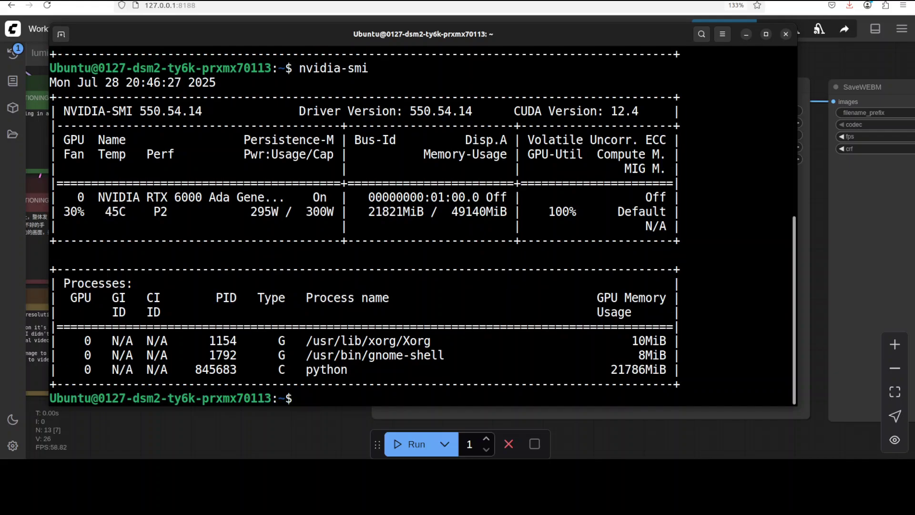
{"action": "key", "text": "Up"}
{"action": "key", "text": "Return"}
{"action": "key", "text": "Up"}
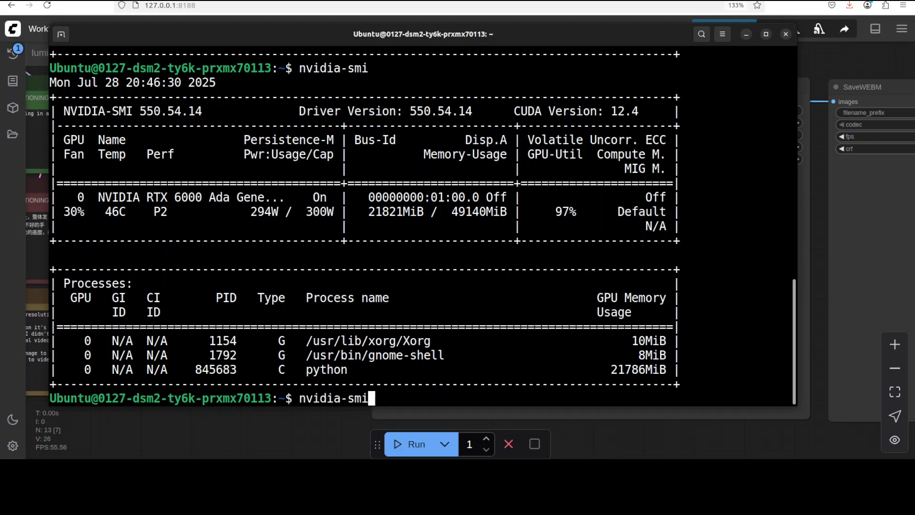
{"action": "key", "text": "Return"}
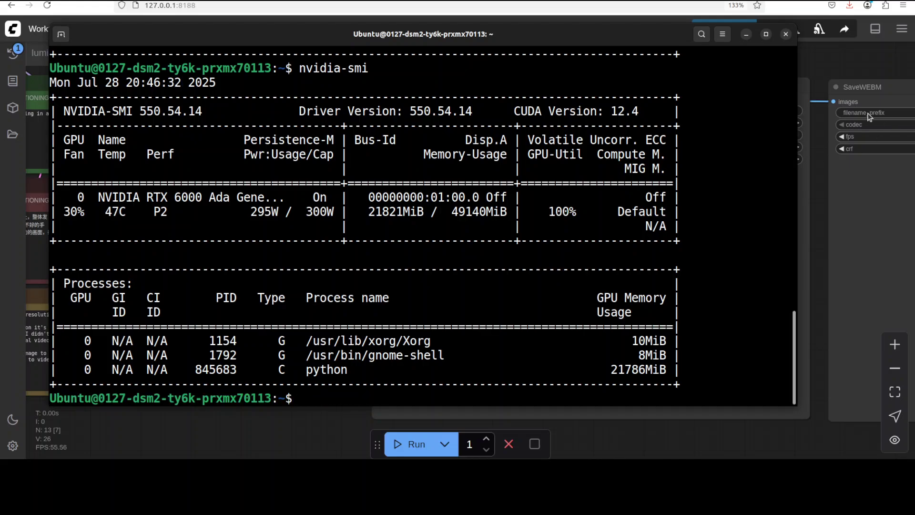
Step: Hide the terminal, nudge the ComfyUI canvas, and switch to the VAE comparison table
{"action": "left_click", "coordinate": [745, 35]}
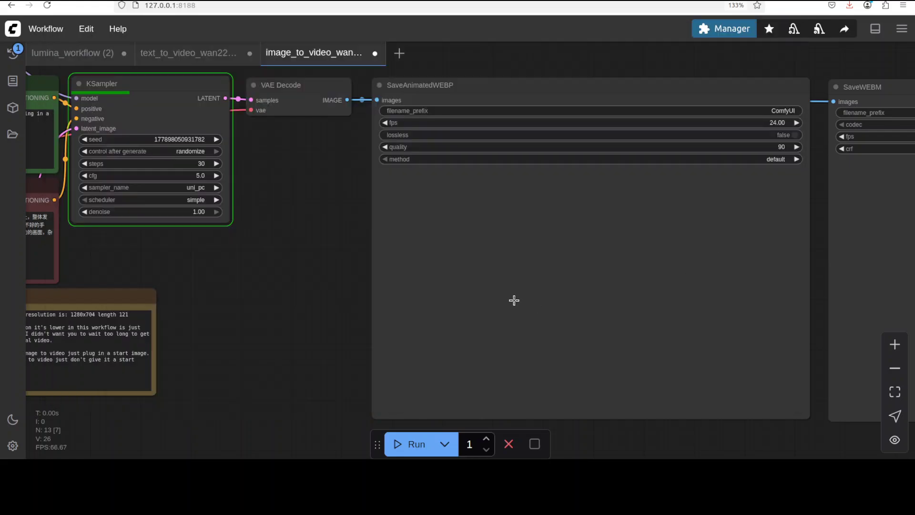
{"action": "left_click_drag", "start_coordinate": [243, 253], "coordinate": [321, 262]}
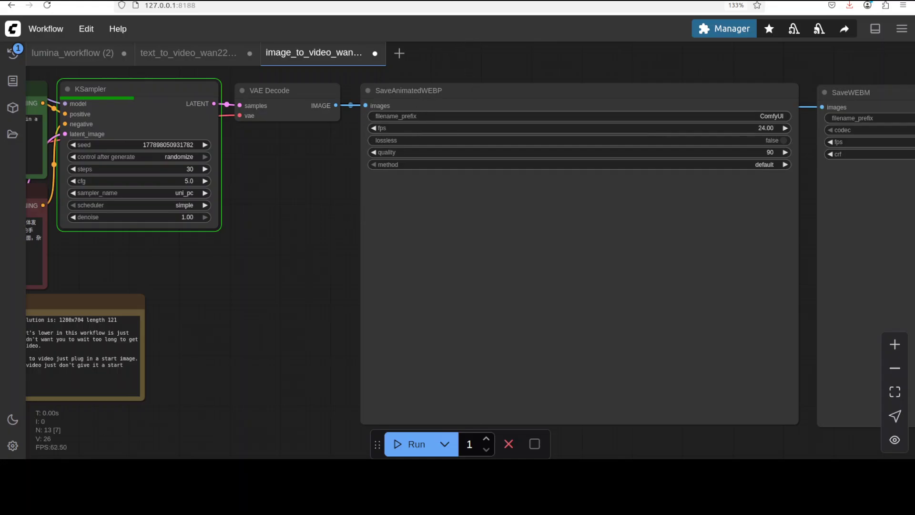
{"action": "key", "text": "ctrl+Tab"}
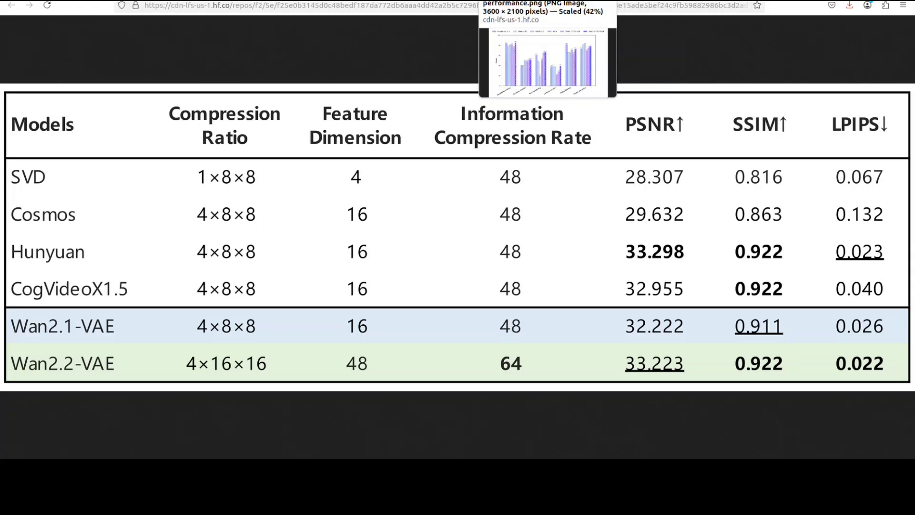
Step: View the Wan2.2 performance bar chart, then go back to the Wan2.2-TI2V-5B model card
{"action": "left_click", "coordinate": [524, 1]}
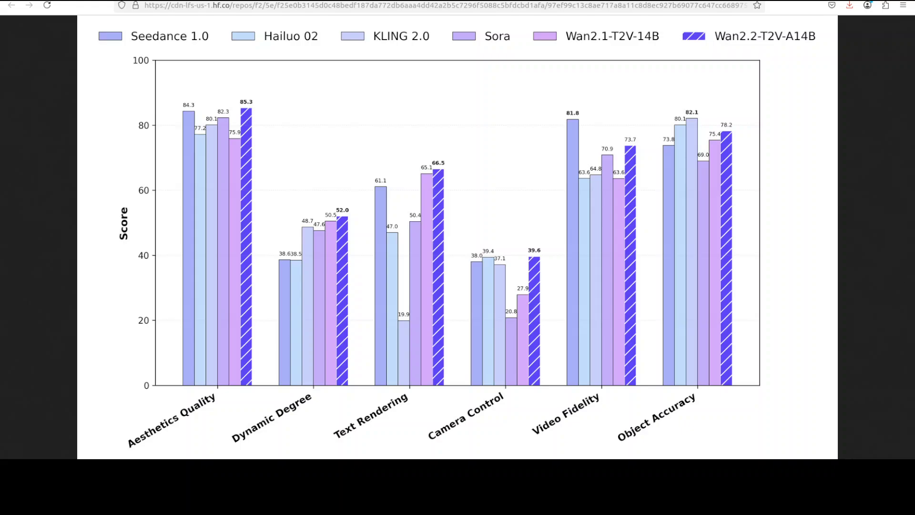
{"action": "key", "text": "alt+Left"}
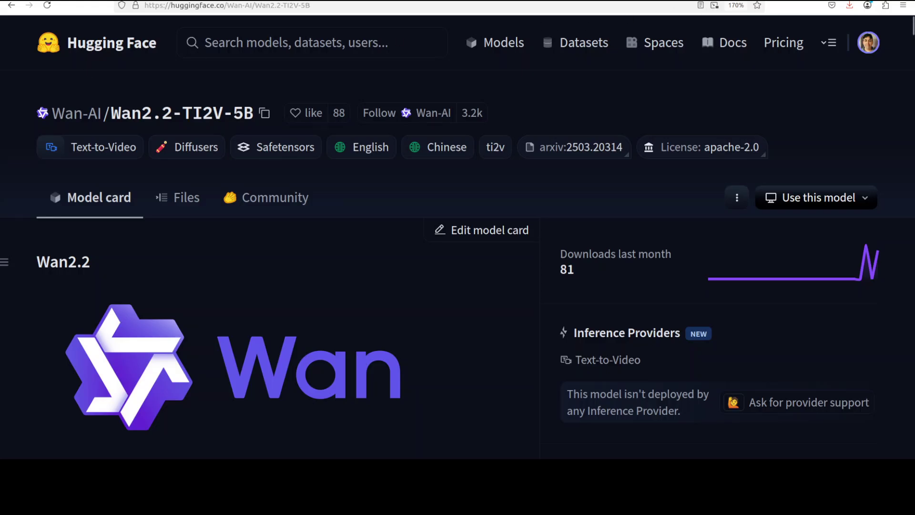
Step: Go back to the Eigent AI Multi-Agent Workforce homepage
{"action": "key", "text": "alt+Left"}
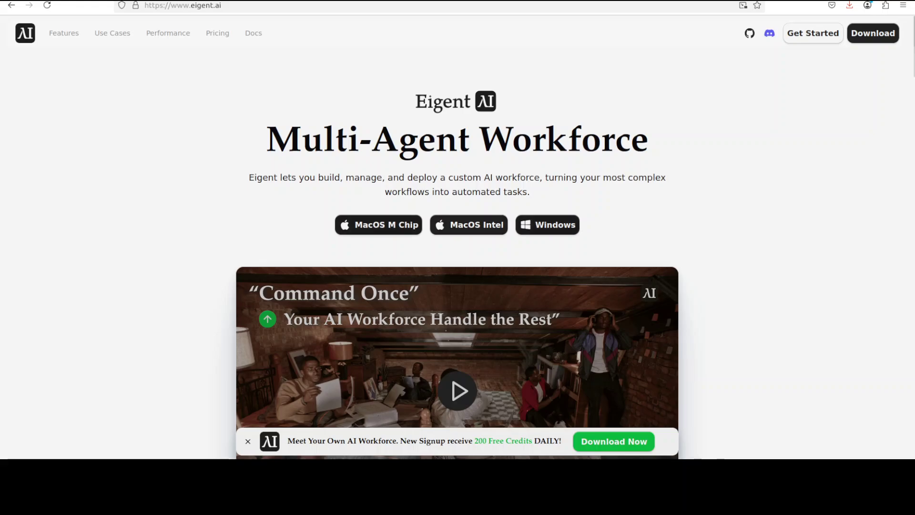
Step: Back in ComfyUI, move the positive prompt node below the KSampler next to the video preview
{"action": "mouse_move", "coordinate": [772, 1]}
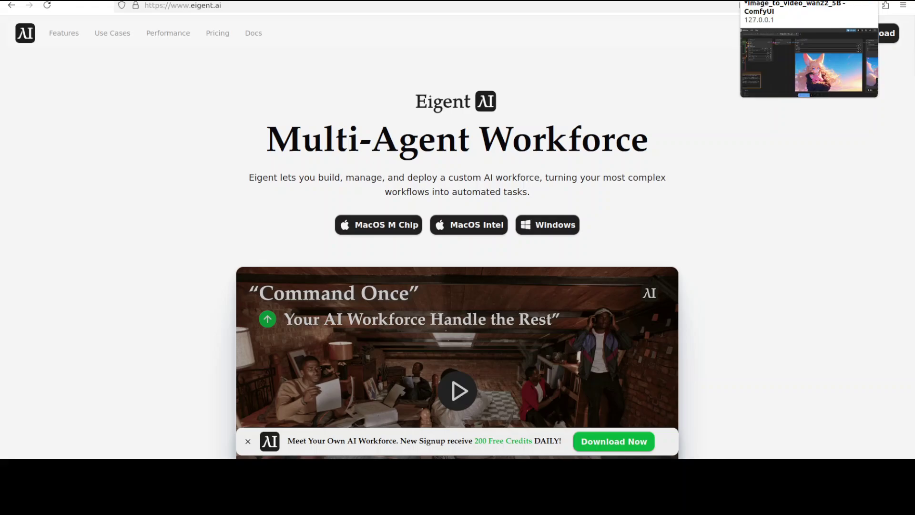
{"action": "left_click", "coordinate": [771, 1]}
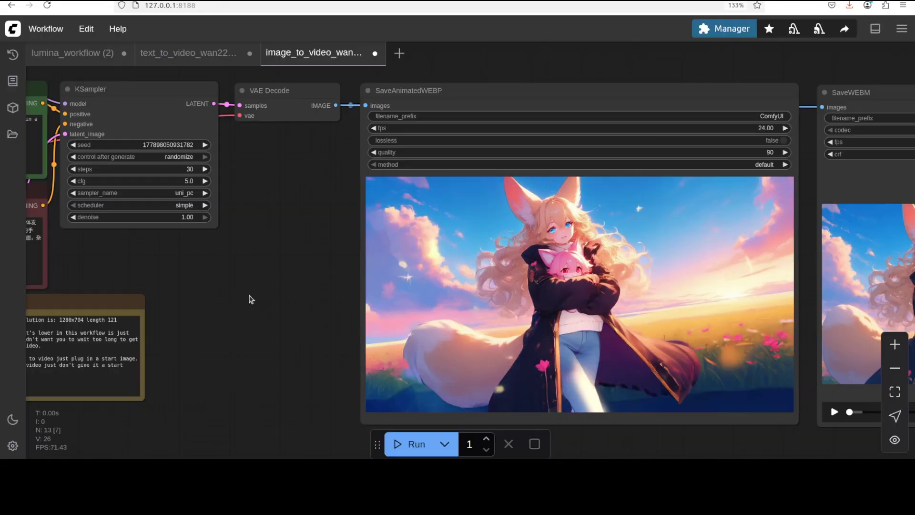
{"action": "left_click_drag", "start_coordinate": [261, 272], "coordinate": [474, 259]}
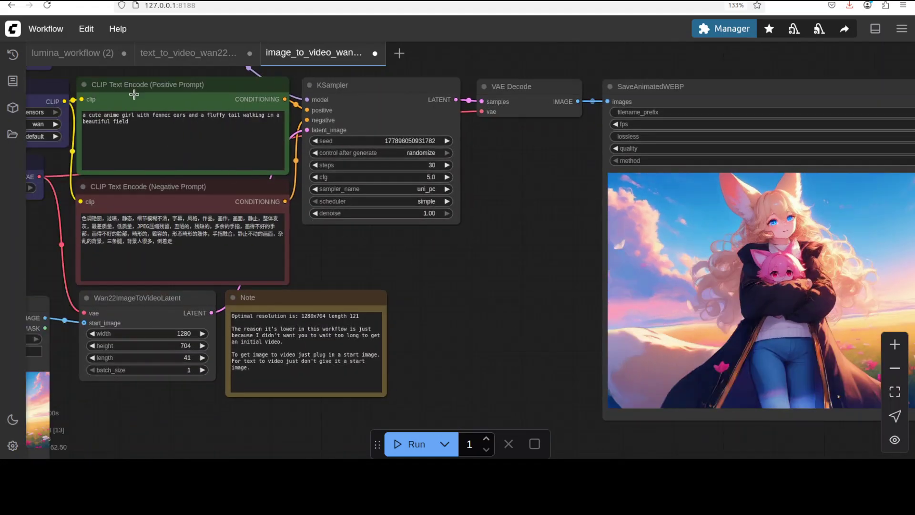
{"action": "left_click", "coordinate": [131, 91]}
{"action": "left_click_drag", "start_coordinate": [132, 108], "coordinate": [451, 256]}
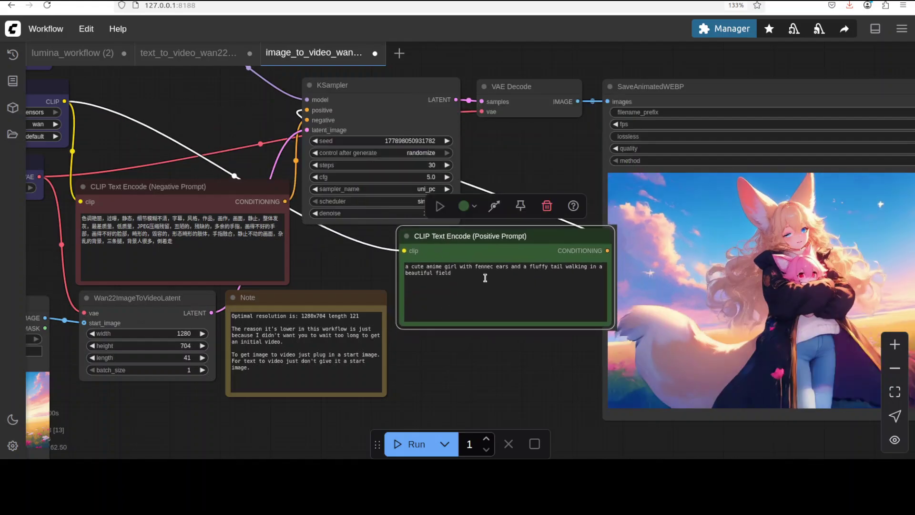
{"action": "left_click_drag", "start_coordinate": [491, 343], "coordinate": [345, 317]}
{"action": "scroll", "coordinate": [345, 317], "scroll_direction": "right", "scroll_amount": 3}
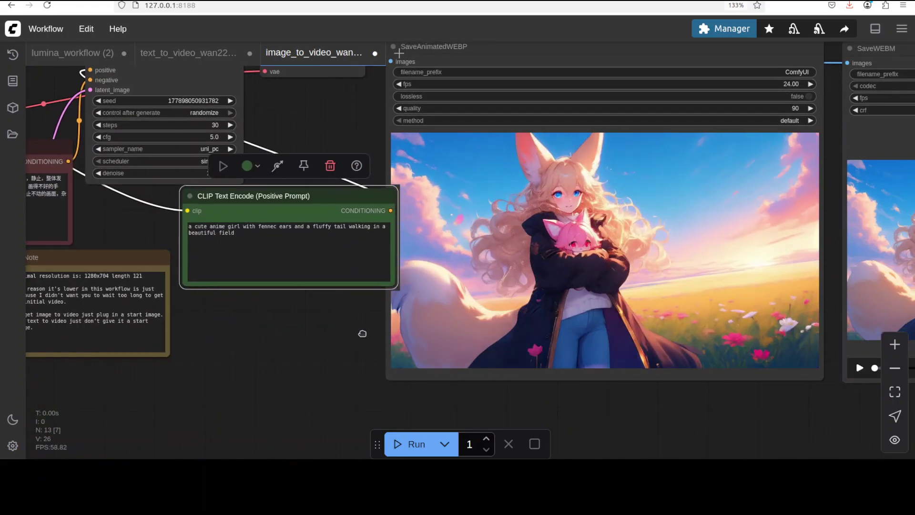
{"action": "scroll", "coordinate": [380, 333], "scroll_direction": "left", "scroll_amount": 1}
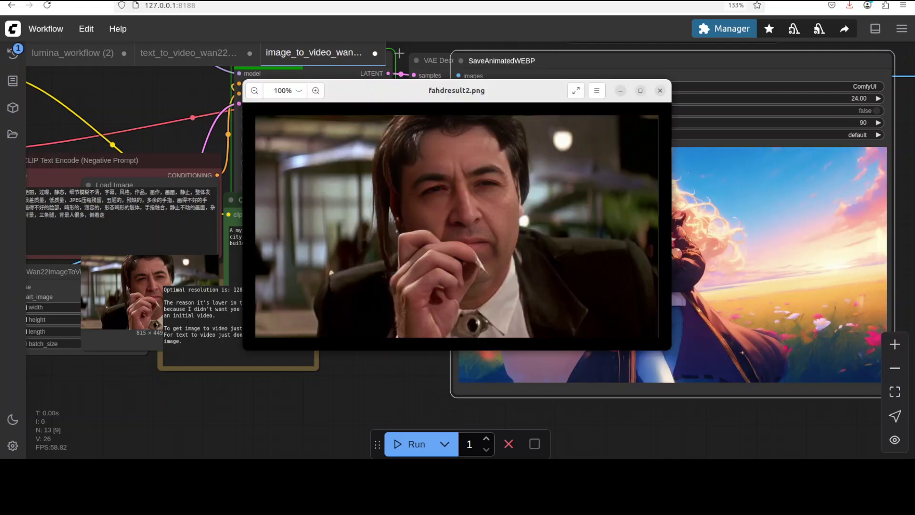
Step: Put away the suited man's start photo (fahdresult2.png) after generating his night-rain clip
{"action": "mouse_move", "coordinate": [484, 195]}
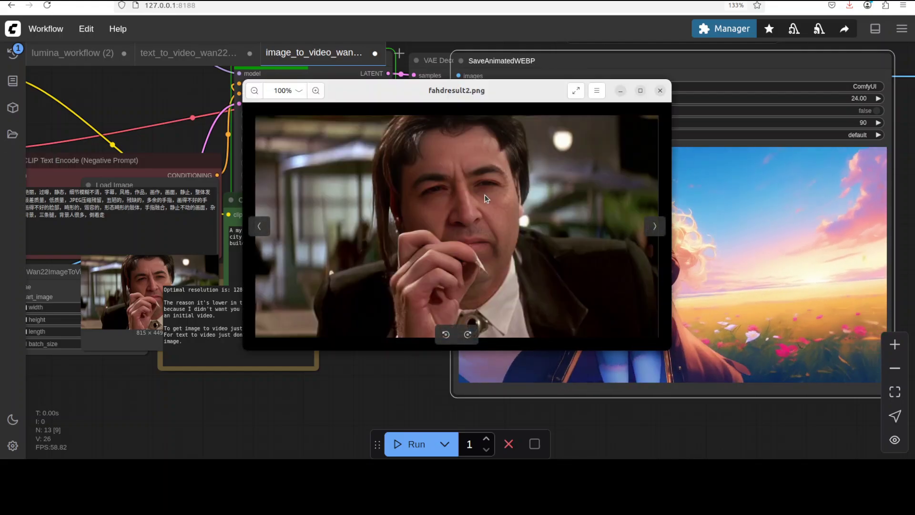
{"action": "left_click", "coordinate": [620, 91]}
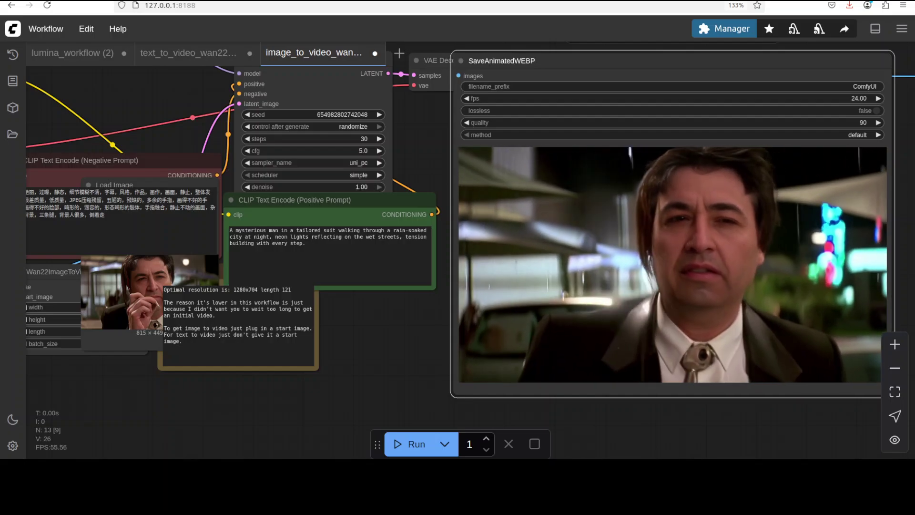
Step: Move the man's start photo aside to compare, close it, and select the positive prompt text
{"action": "left_click_drag", "start_coordinate": [503, 95], "coordinate": [282, 76]}
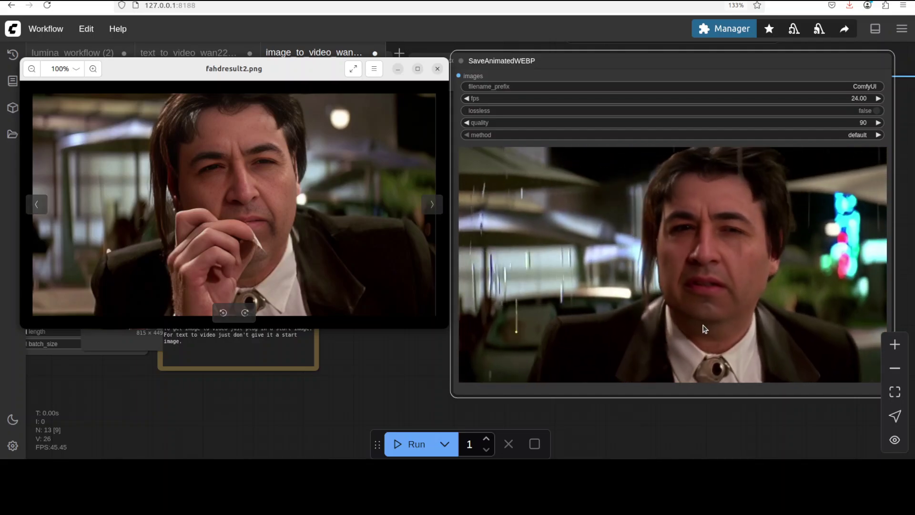
{"action": "left_click", "coordinate": [438, 70]}
{"action": "left_click_drag", "start_coordinate": [300, 244], "coordinate": [204, 224]}
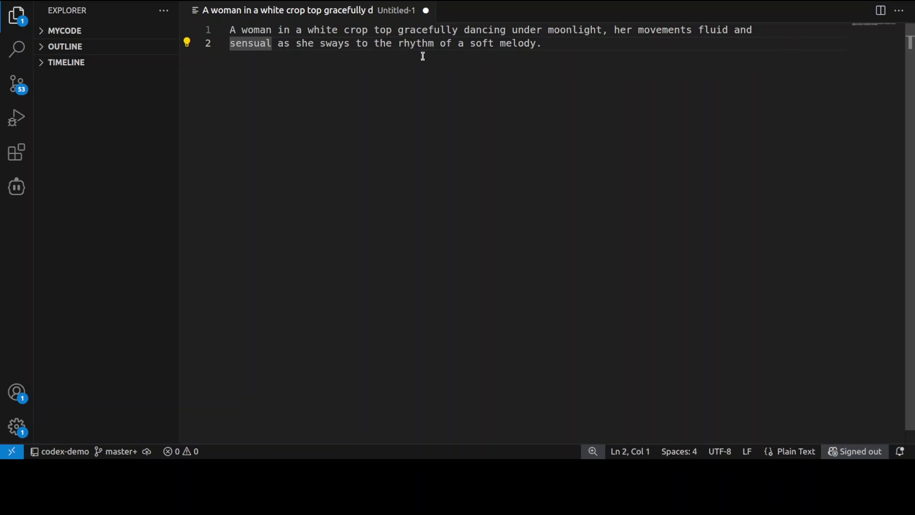
Step: Jump to the end of the crop-top prompt and close the woman's start photo
{"action": "left_click", "coordinate": [551, 46]}
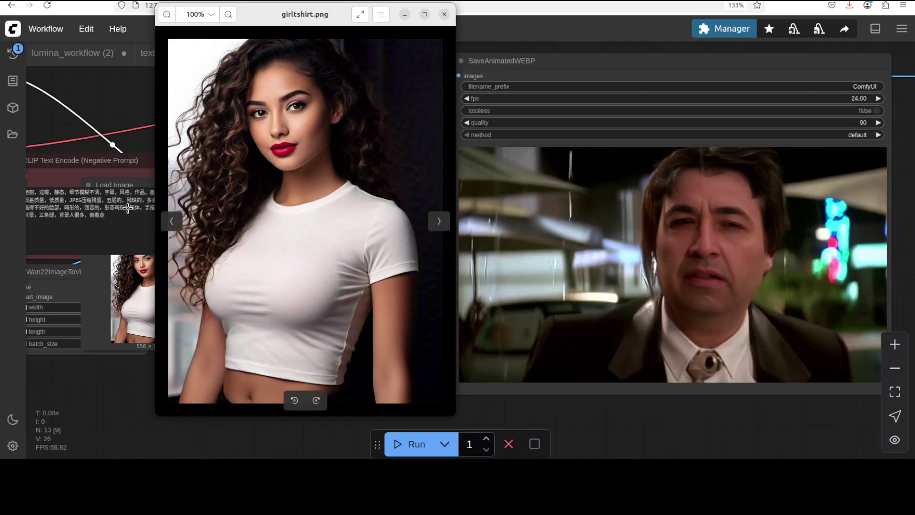
{"action": "key", "text": "ctrl+w"}
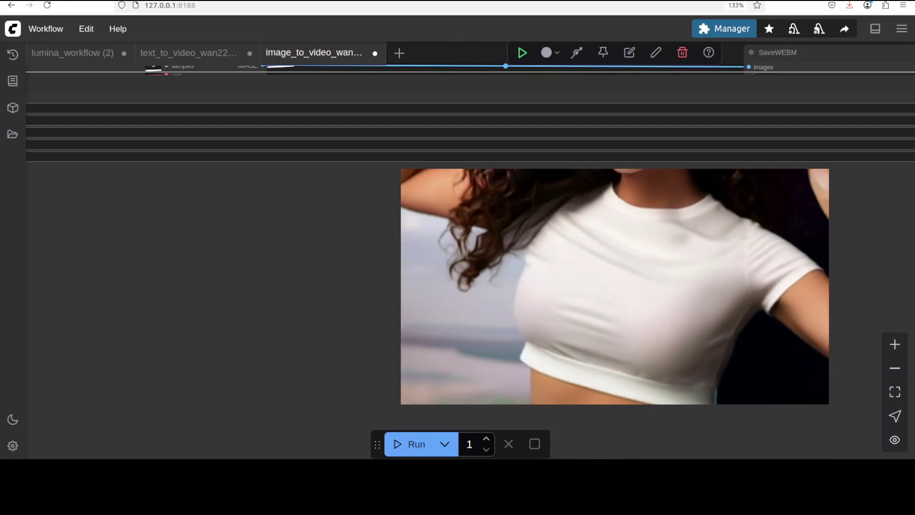
Step: Drag the SaveAnimatedWEBP output node to the right to reveal the prompt and start-image nodes
{"action": "left_click", "coordinate": [326, 88]}
{"action": "left_click", "coordinate": [392, 106]}
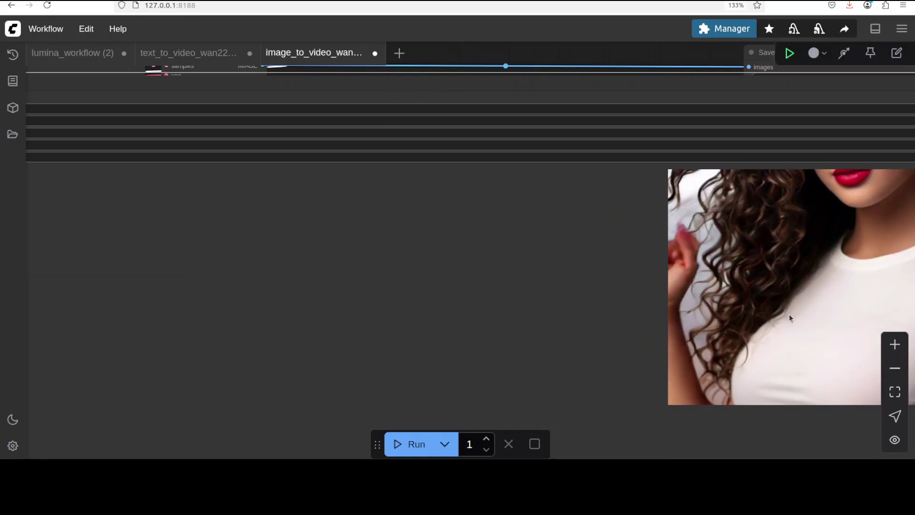
{"action": "left_click", "coordinate": [435, 87]}
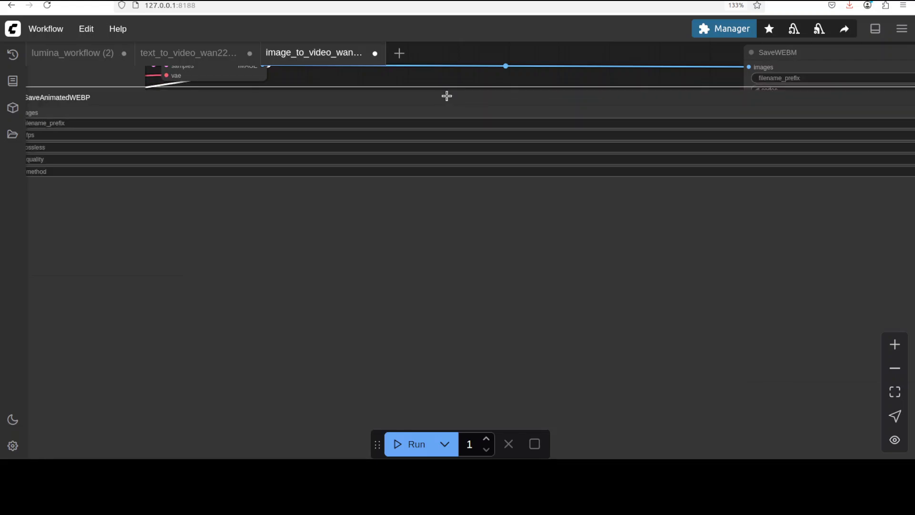
{"action": "left_click_drag", "start_coordinate": [201, 100], "coordinate": [409, 101]}
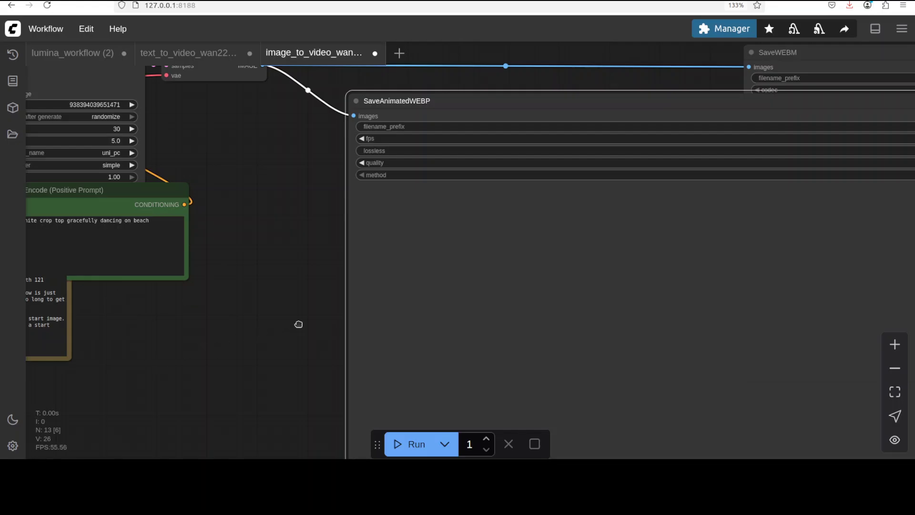
{"action": "scroll", "coordinate": [298, 324], "scroll_direction": "left", "scroll_amount": 10}
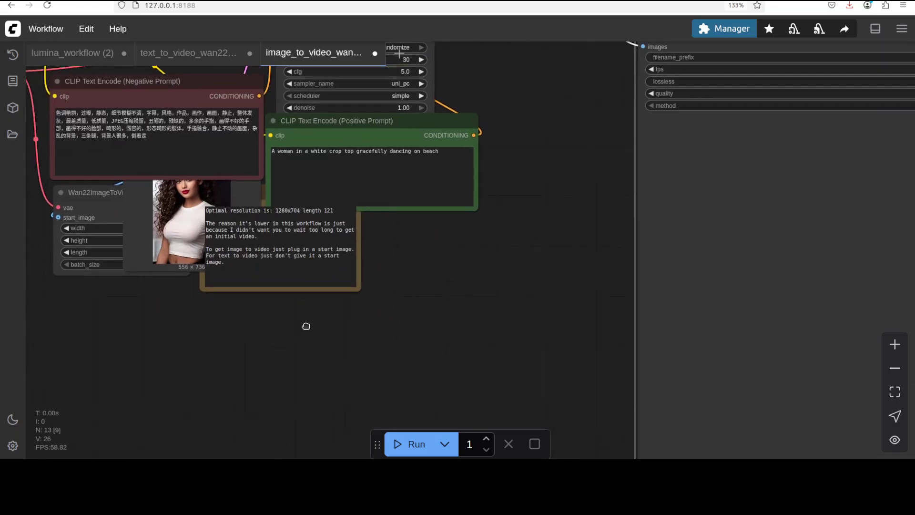
{"action": "scroll", "coordinate": [306, 326], "scroll_direction": "left", "scroll_amount": 4}
{"action": "scroll", "coordinate": [339, 334], "scroll_direction": "up", "scroll_amount": 3}
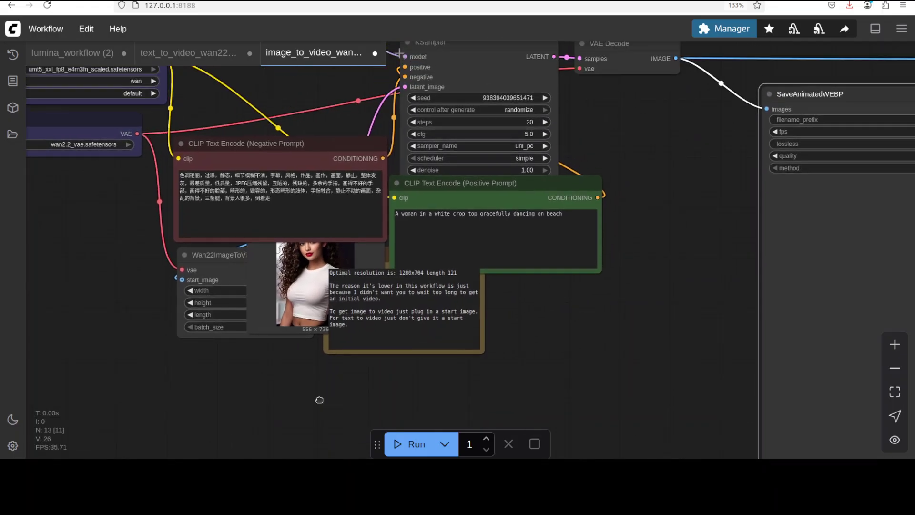
{"action": "scroll", "coordinate": [102, 260], "scroll_direction": "left", "scroll_amount": 3}
{"action": "scroll", "coordinate": [102, 261], "scroll_direction": "up", "scroll_amount": 2}
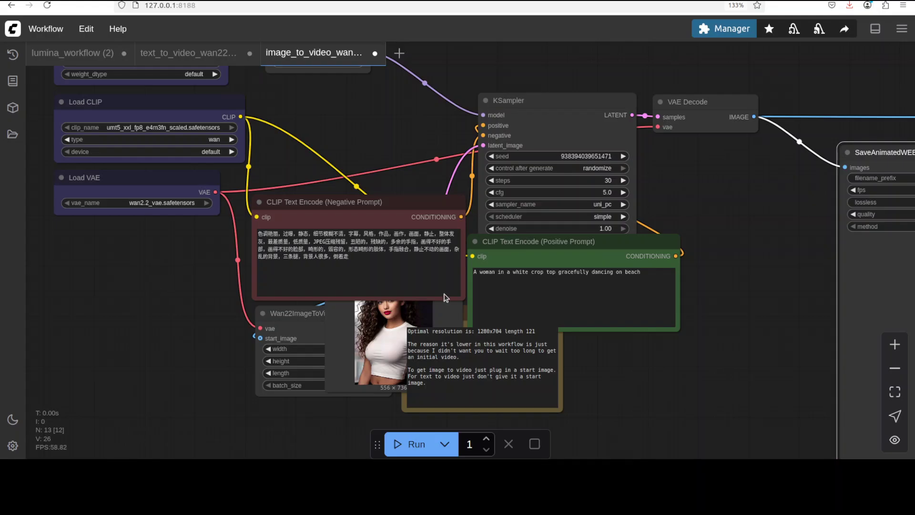
{"action": "left_click", "coordinate": [448, 45]}
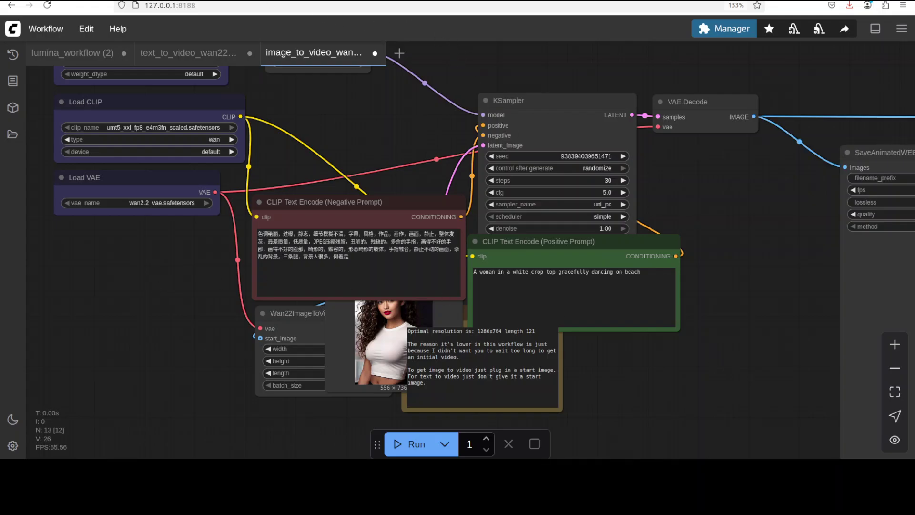